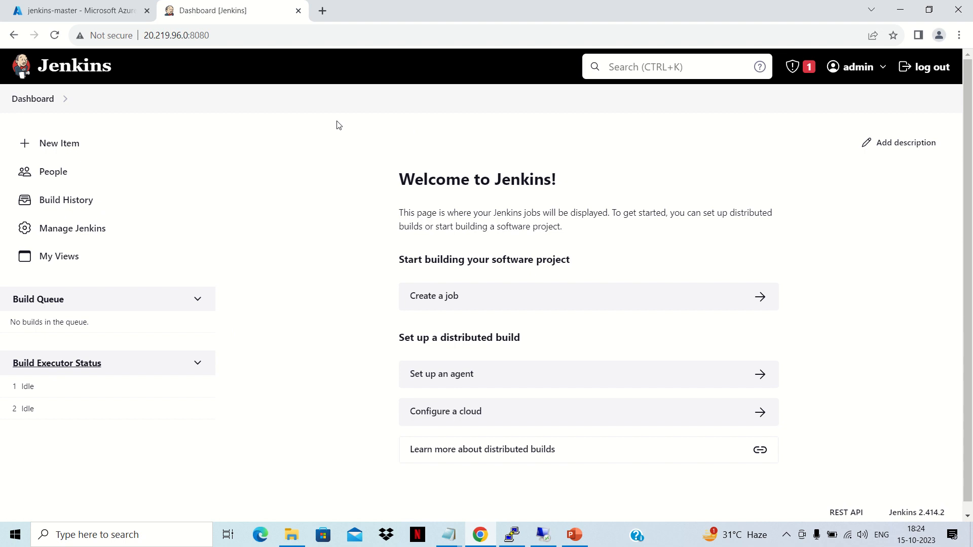
- Create a new node named testslave as a Permanent Agent in the Jenkins node management
click(78, 229)
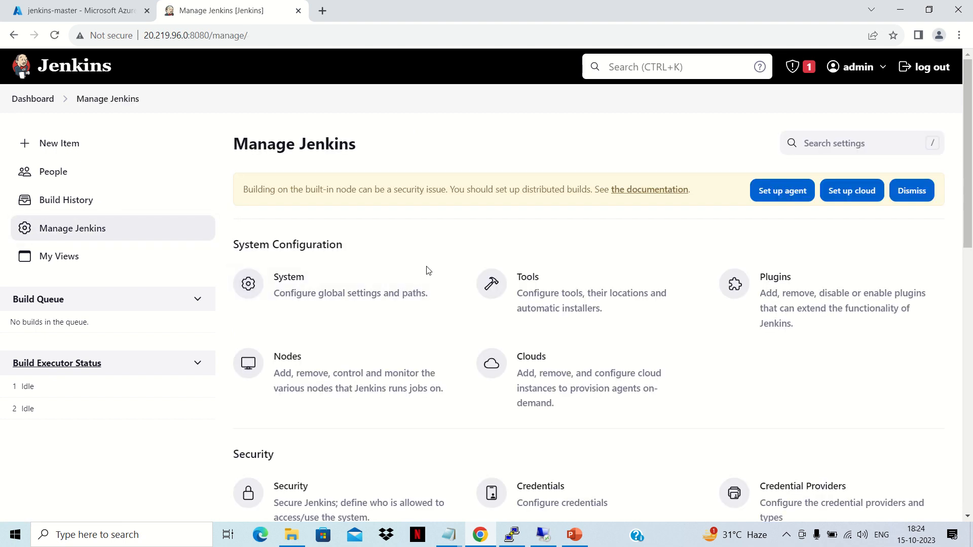
scroll(427, 270, down, 1)
click(323, 321)
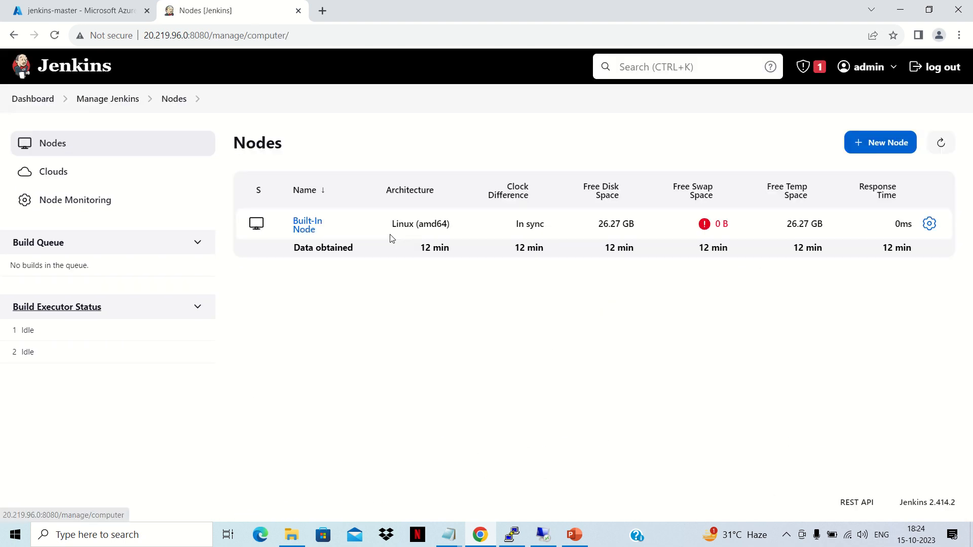
click(886, 144)
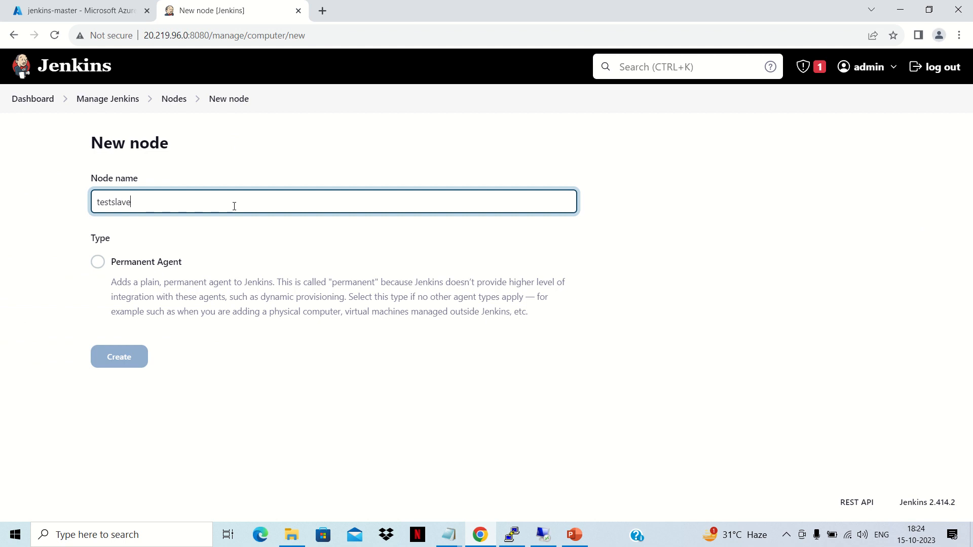
click(98, 262)
click(130, 368)
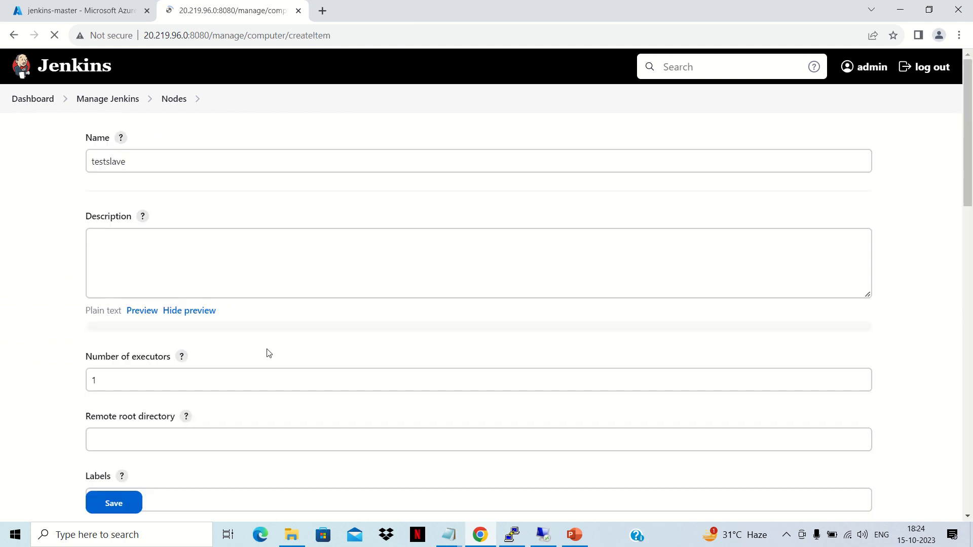
click(119, 166)
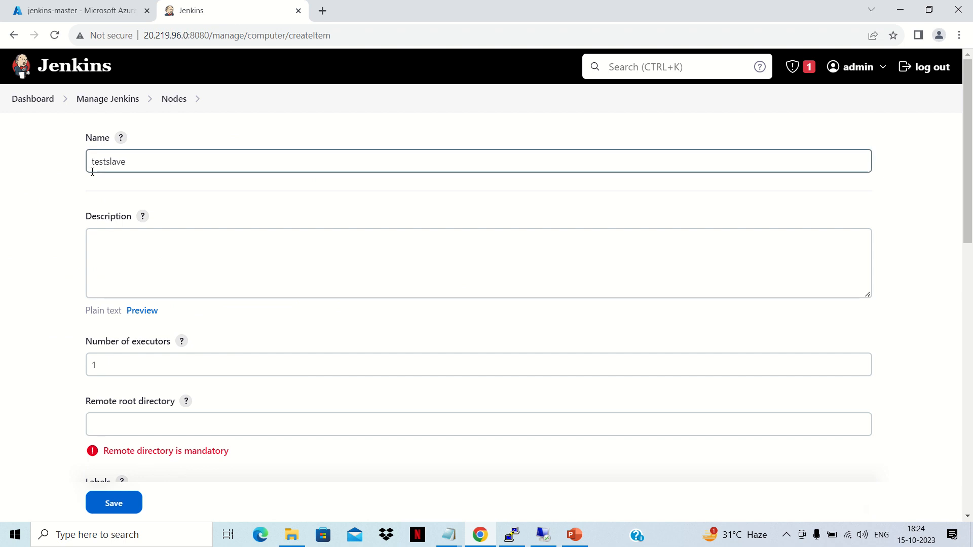
click(132, 243)
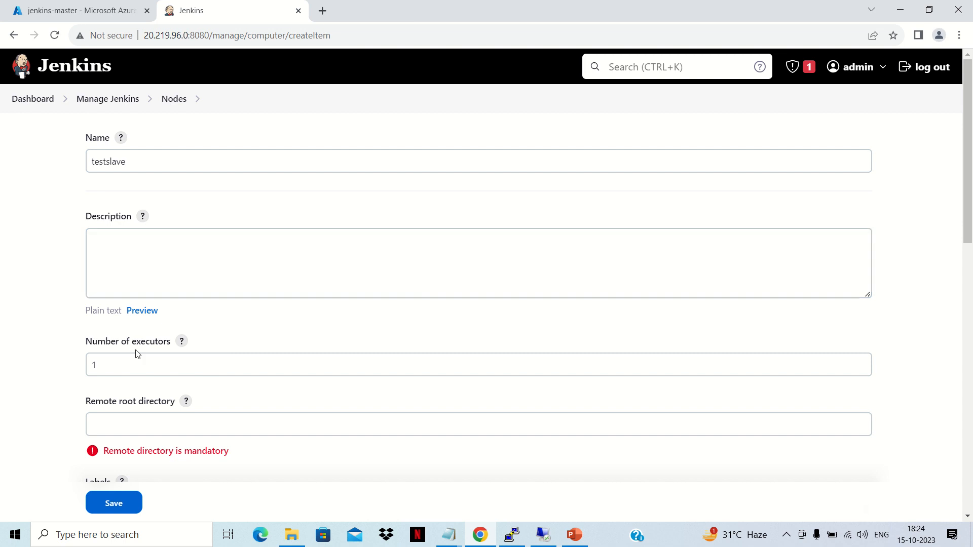
scroll(213, 339, down, 1)
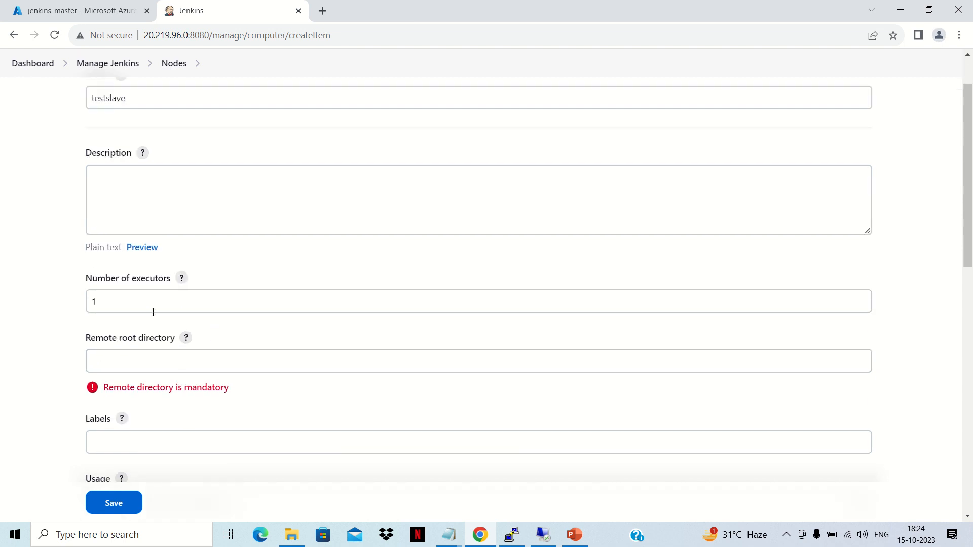
click(158, 353)
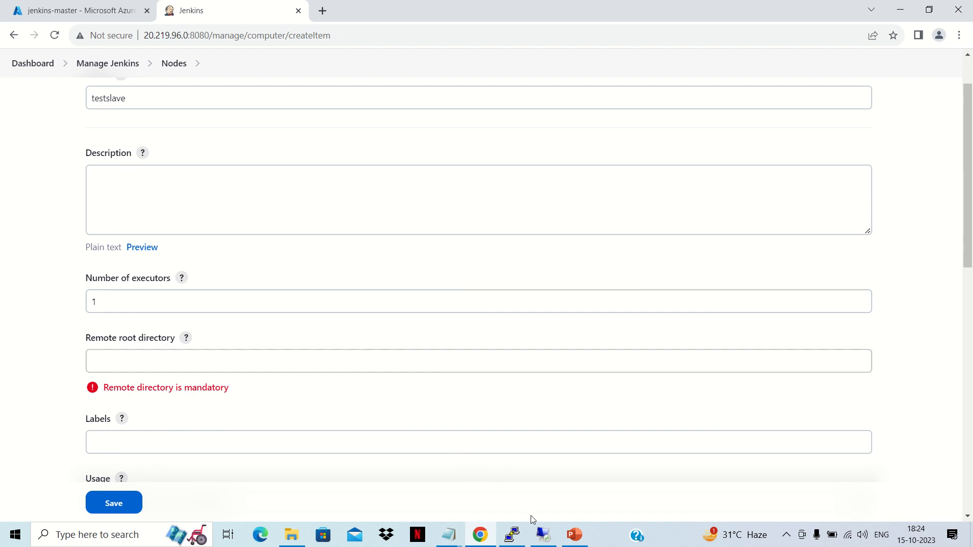
- Switch to the remote Windows machine, copy the path of its C:\Jenkins folder, and return to the Jenkins node form
click(544, 536)
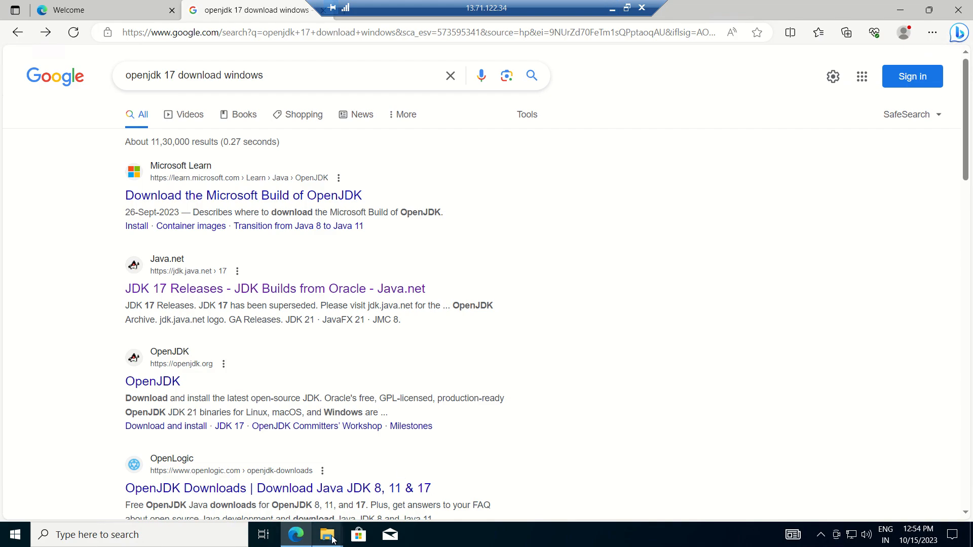
mouse_move(328, 537)
click(283, 494)
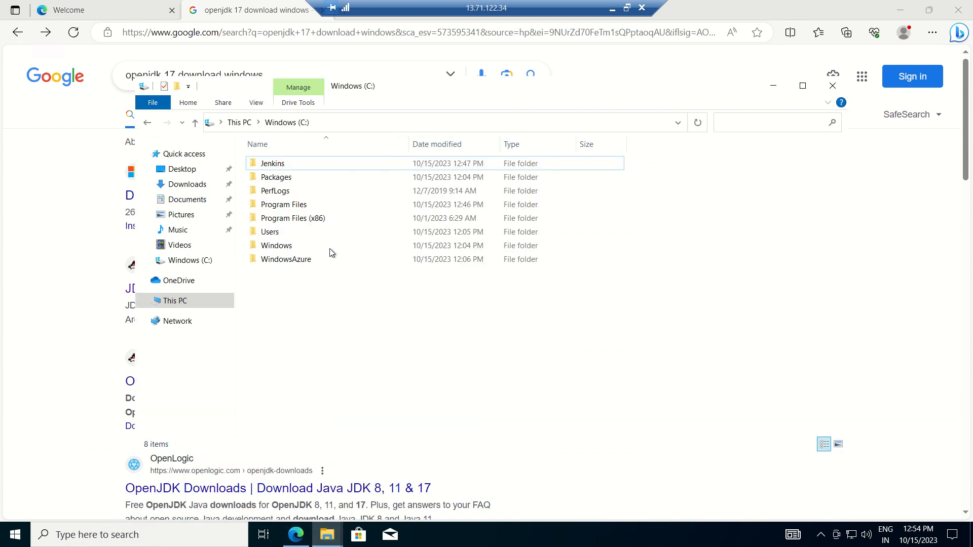
click(284, 167)
double_click(284, 166)
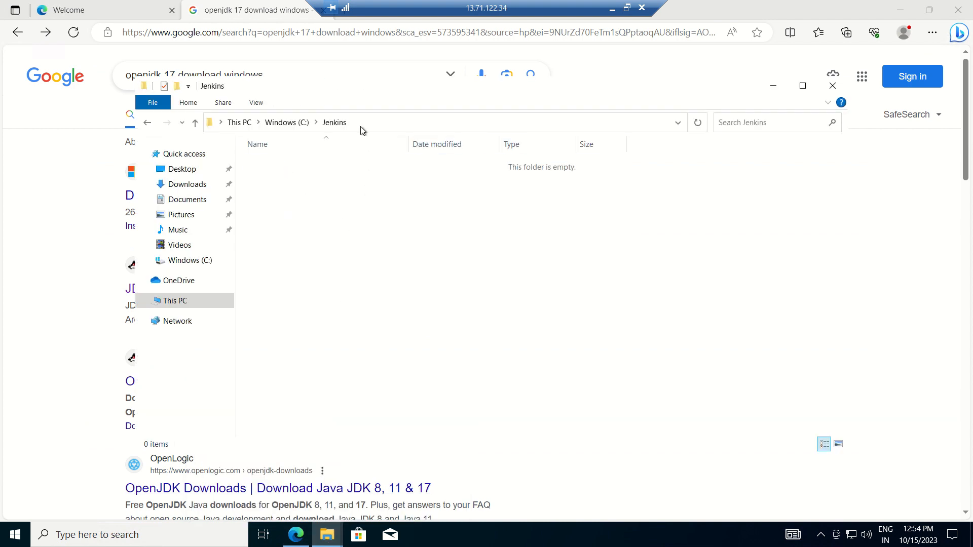
click(245, 124)
right_click(245, 124)
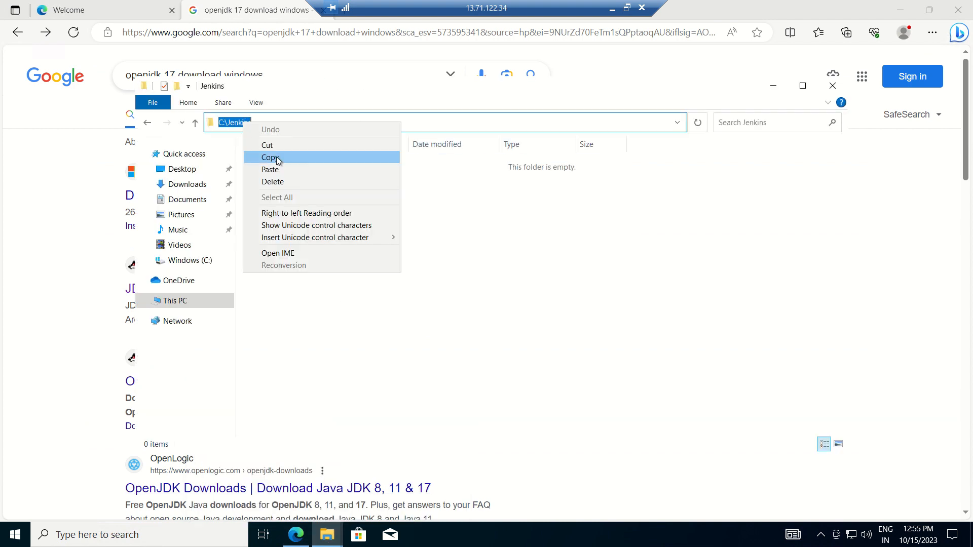
click(275, 156)
click(612, 7)
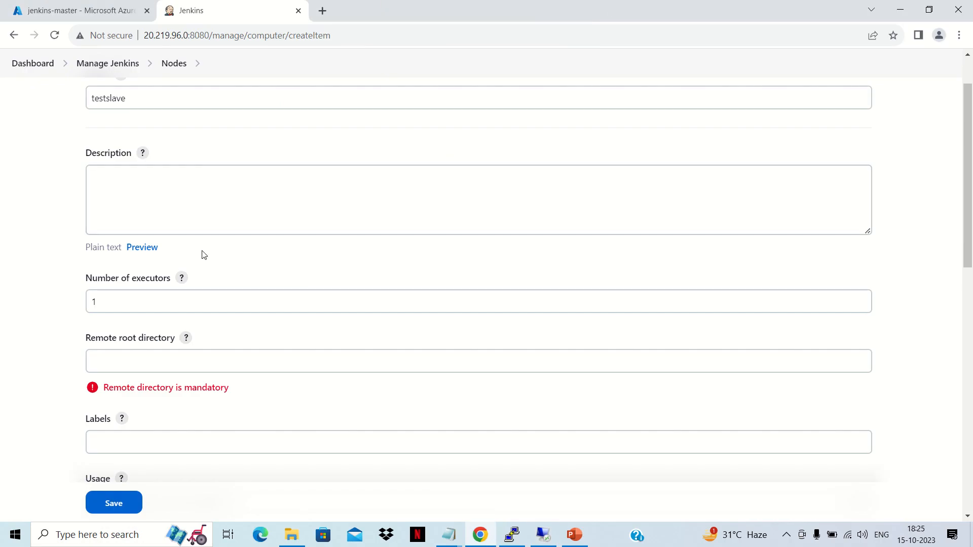
- Set the node's remote root directory to C:\Jenkins and its label to testslave
click(125, 361)
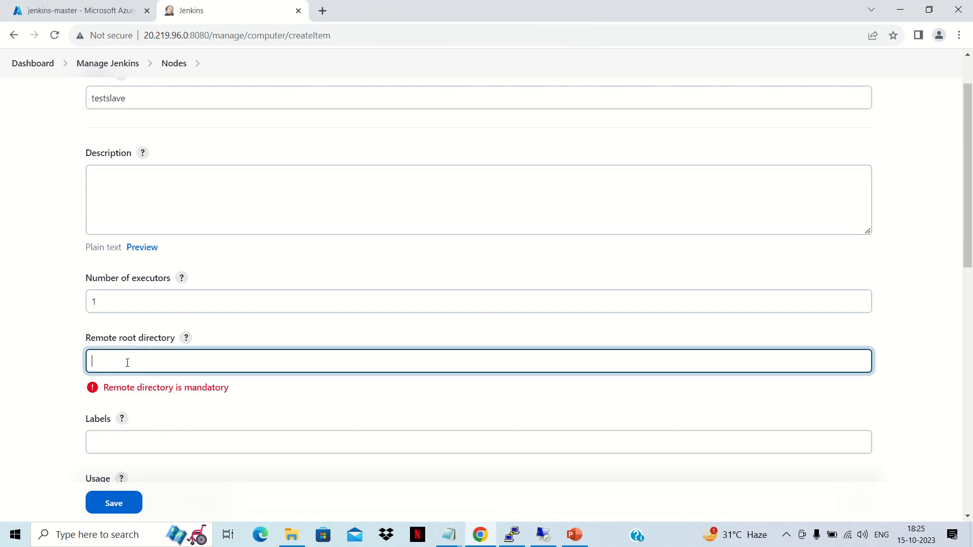
right_click(127, 361)
click(172, 275)
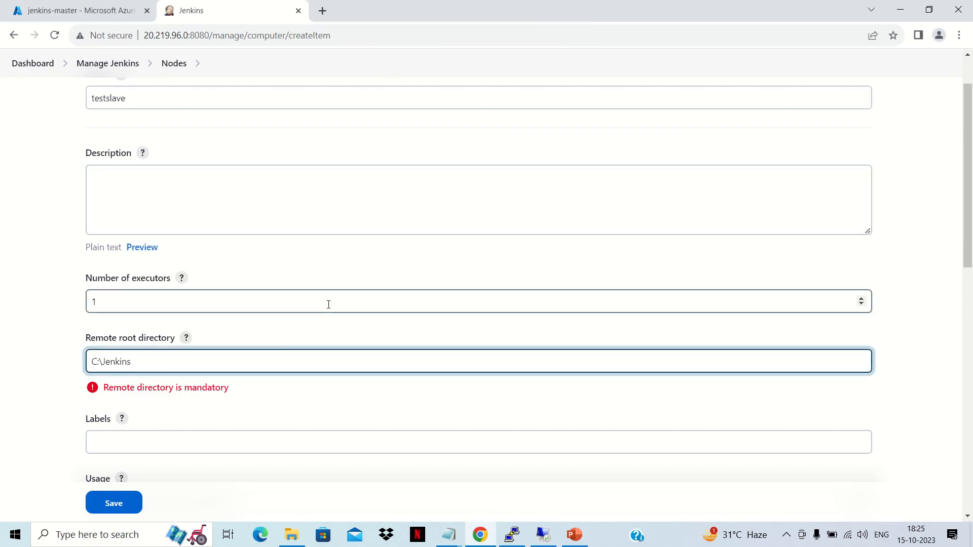
click(217, 410)
click(181, 423)
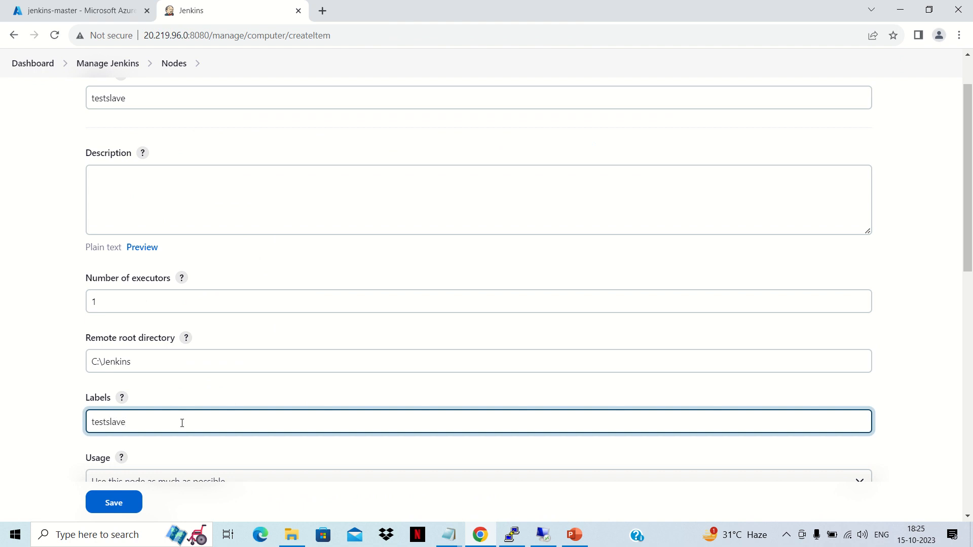
text(testslave)
- Set usage to "Only build jobs with label expressions matching this node" and launch method to "Launch agent by connecting it to the controller"
scroll(261, 347, down, 2)
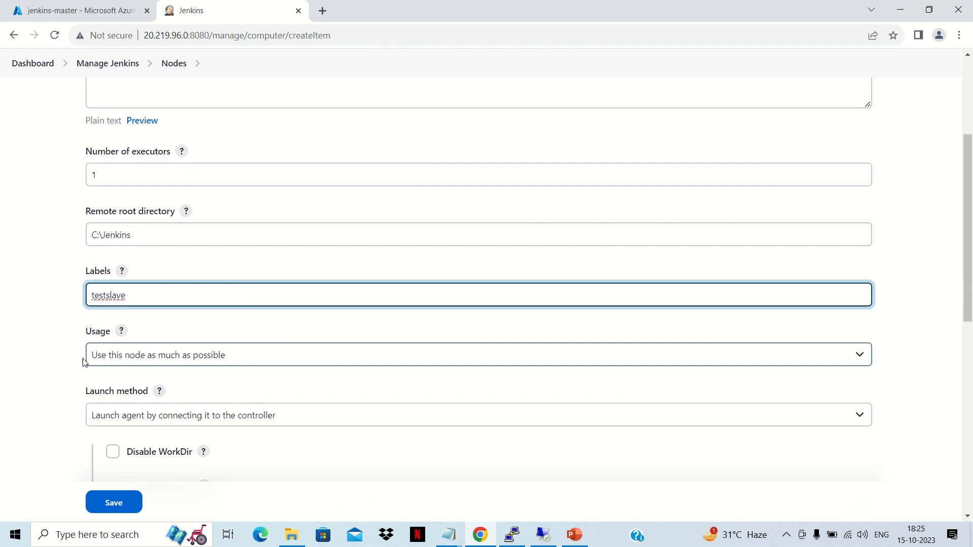
click(195, 359)
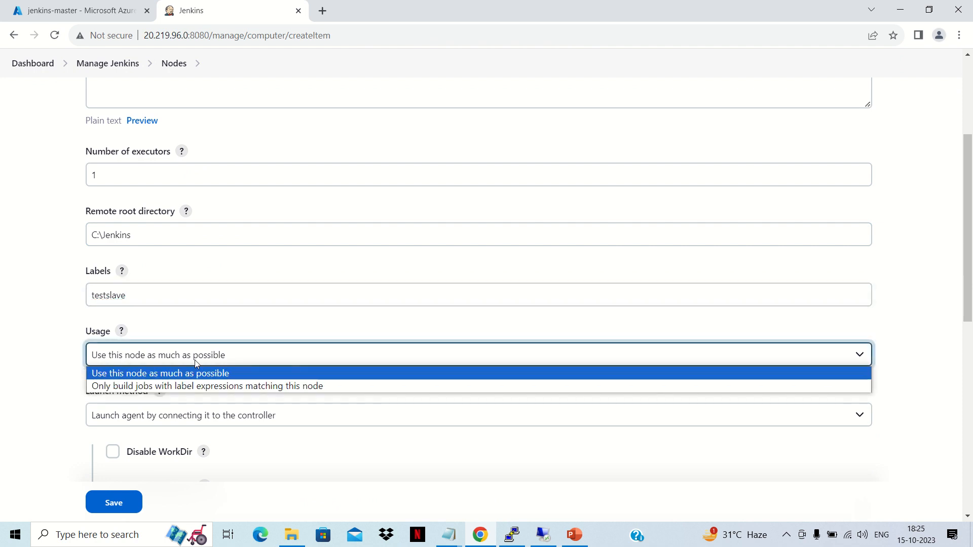
click(192, 386)
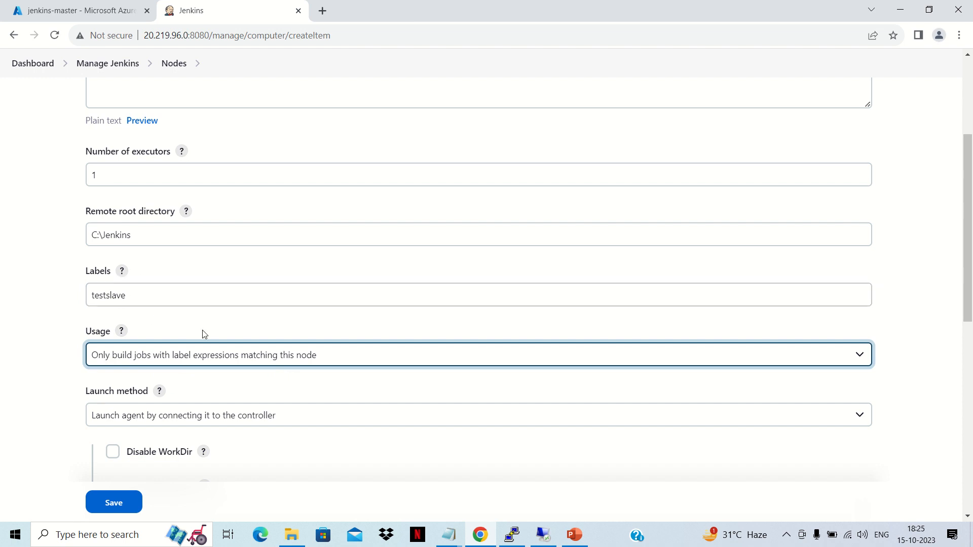
scroll(305, 320, down, 1)
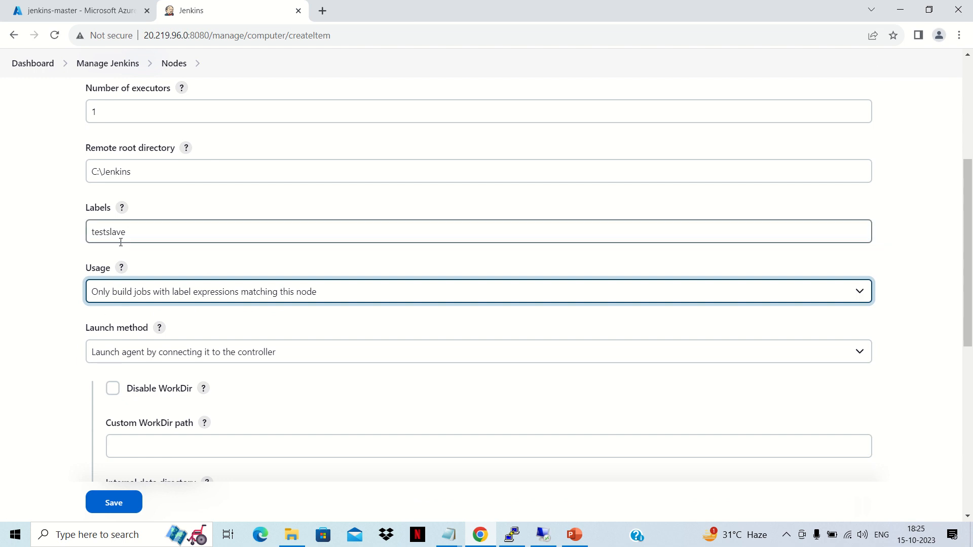
scroll(228, 243, down, 1)
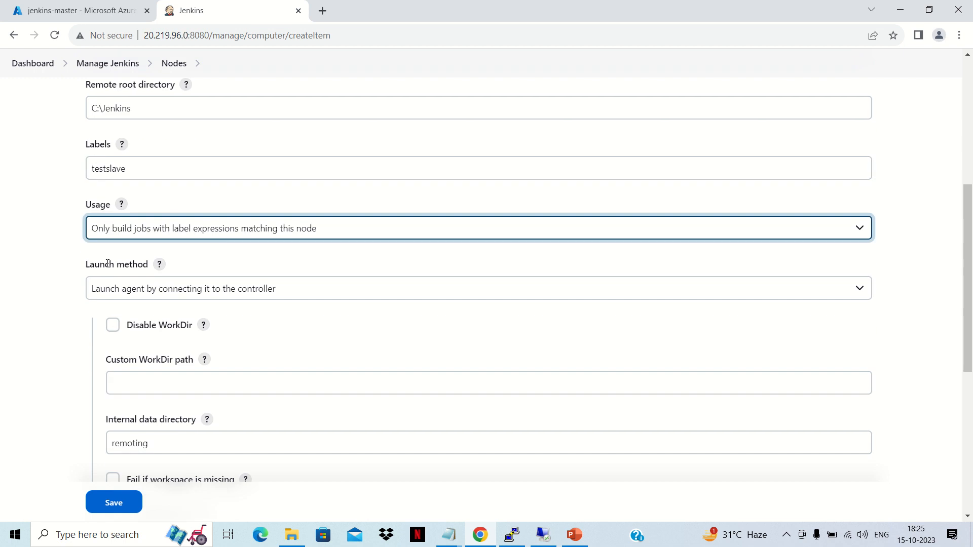
click(255, 294)
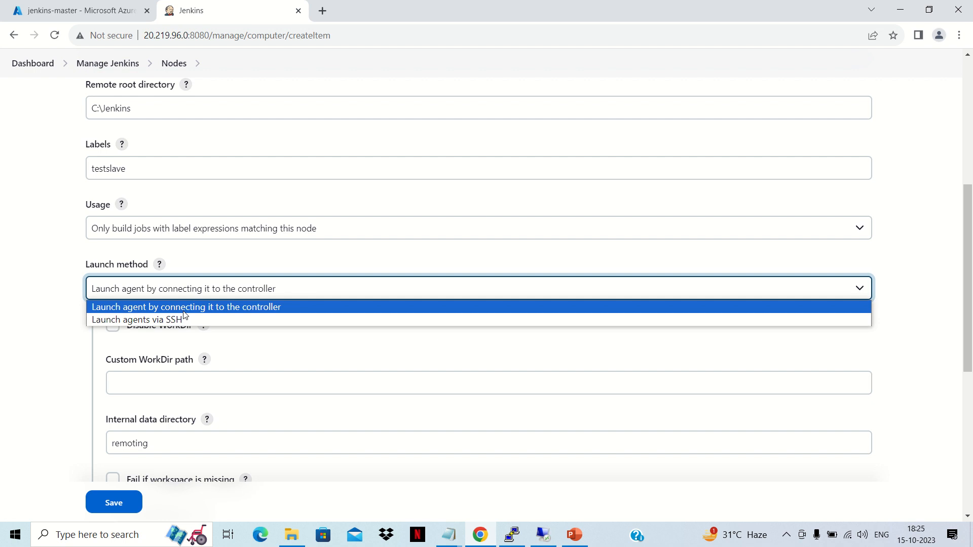
click(213, 307)
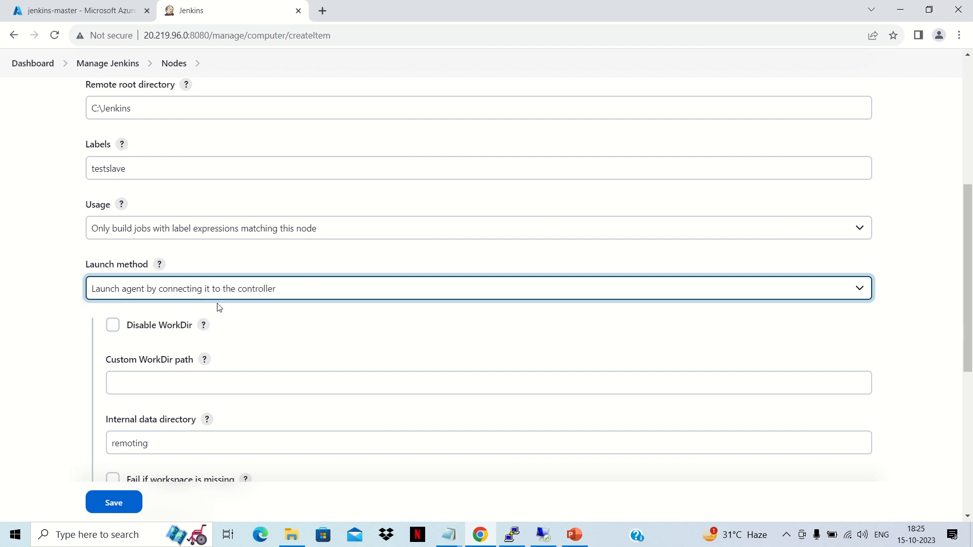
- Set the custom WorkDir path to C:\Jenkins and save the node configuration
scroll(302, 274, down, 2)
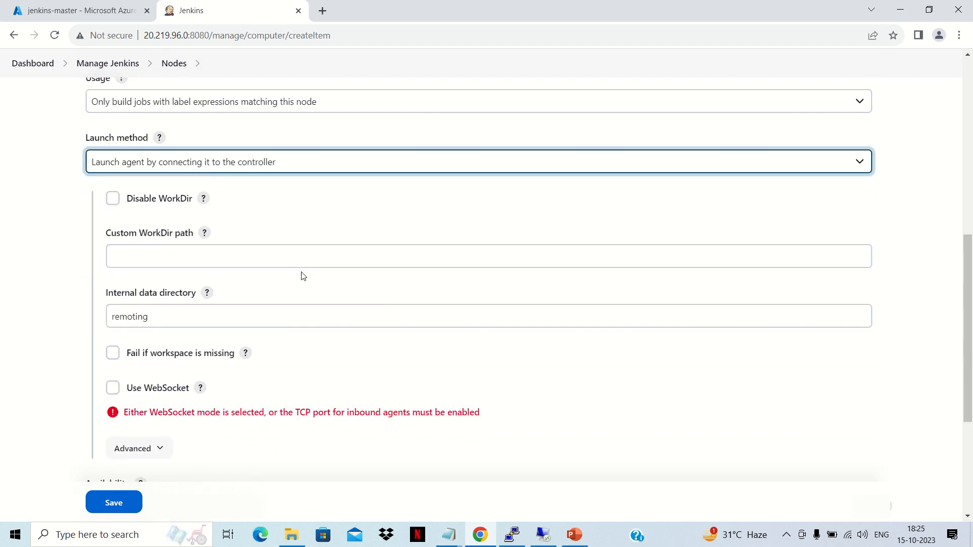
click(152, 253)
right_click(152, 253)
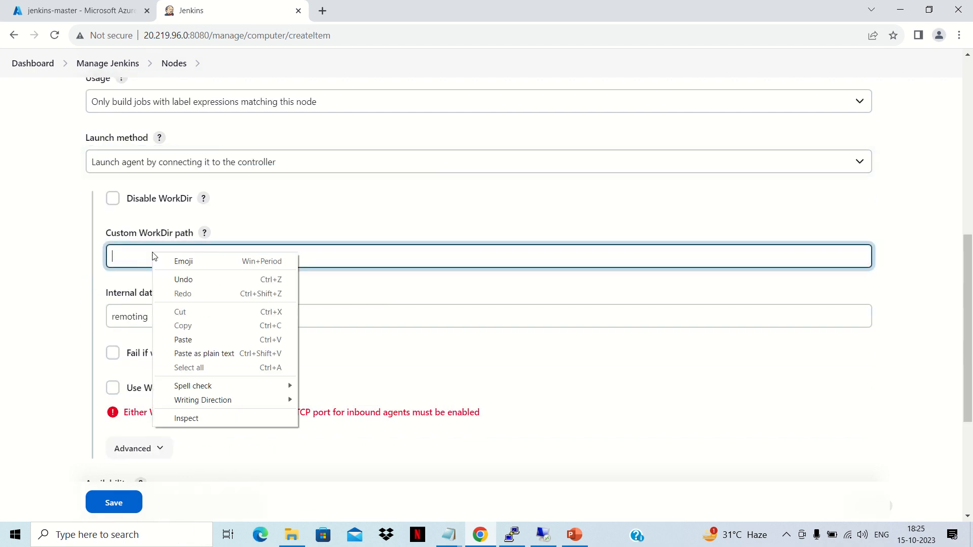
click(196, 340)
scroll(305, 337, down, 1)
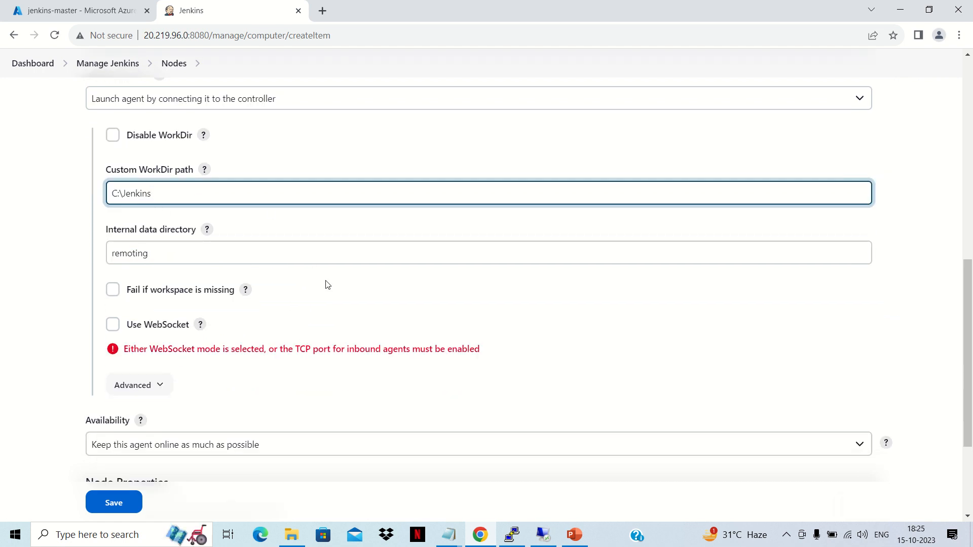
scroll(327, 284, down, 1)
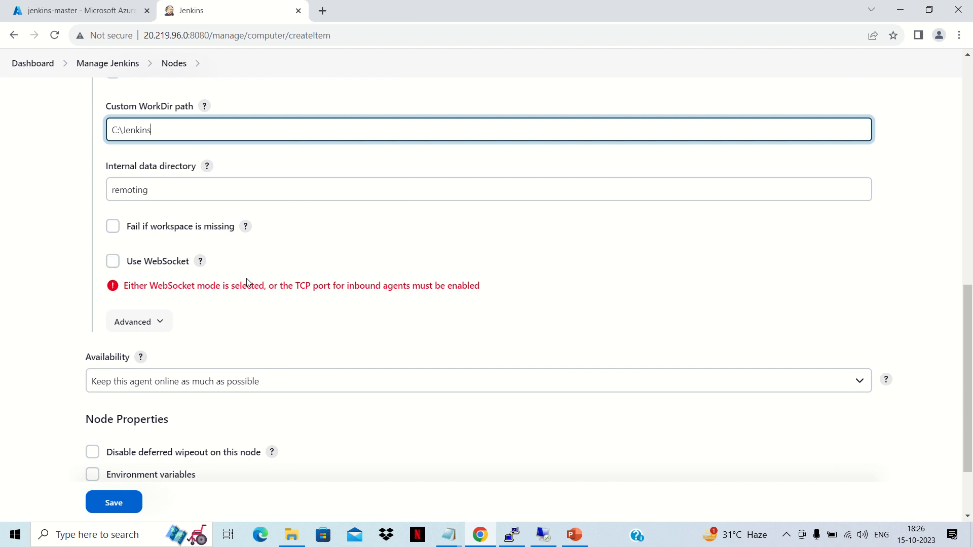
scroll(246, 282, down, 2)
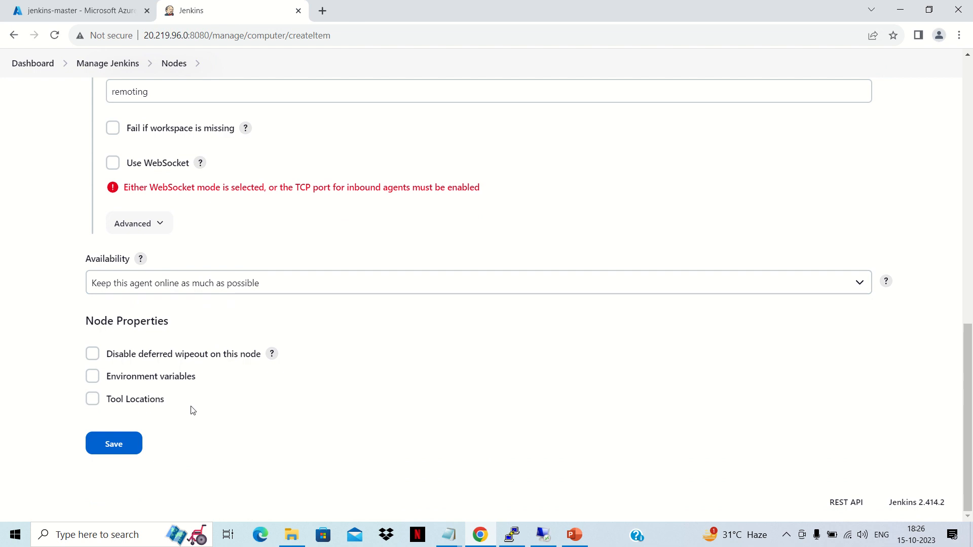
click(124, 453)
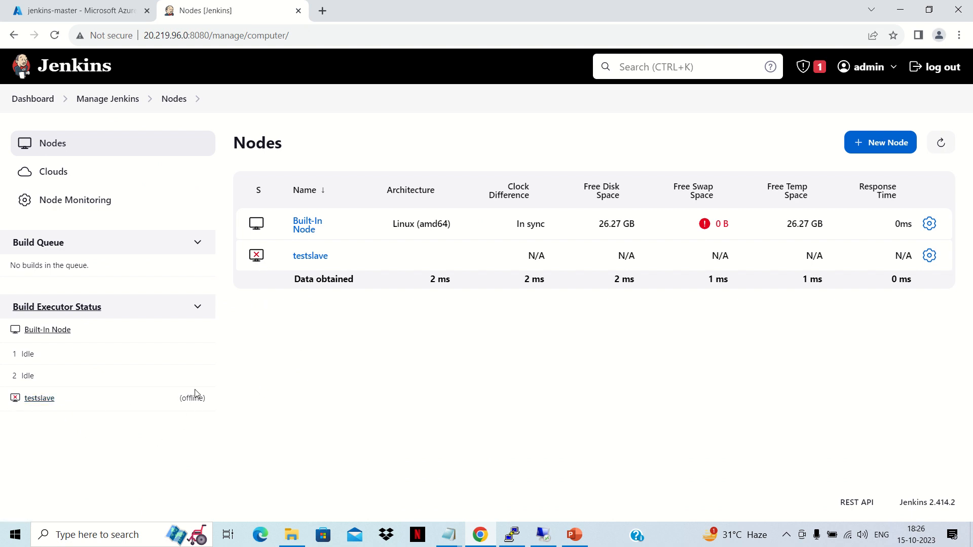
- Set the TCP port for inbound agents to Random in the Jenkins security settings and save the configuration
click(311, 261)
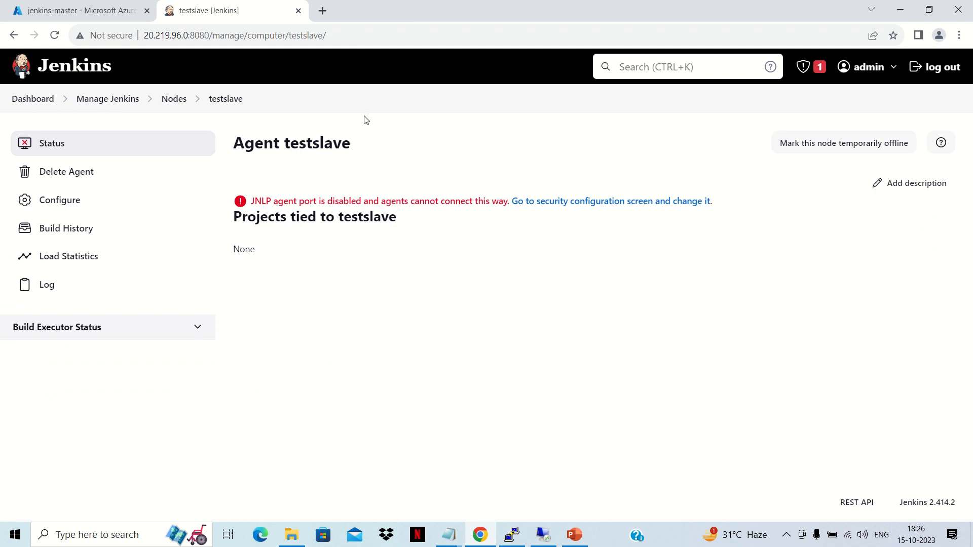
click(34, 100)
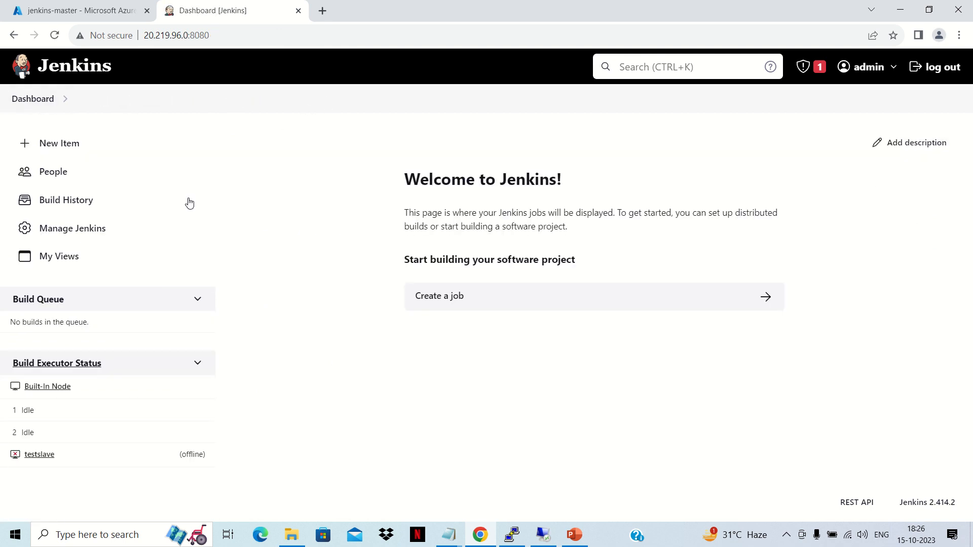
click(82, 234)
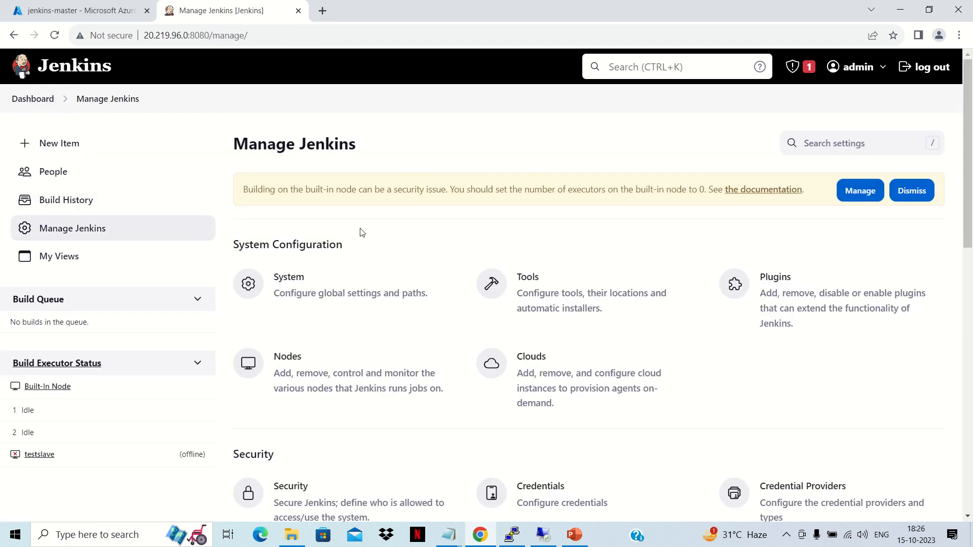
scroll(358, 230, down, 3)
click(327, 305)
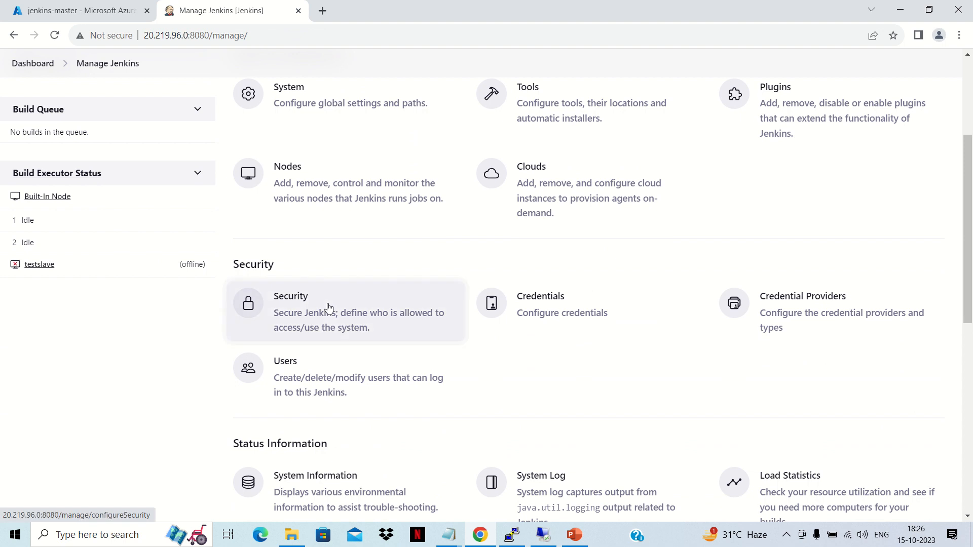
scroll(330, 232, down, 6)
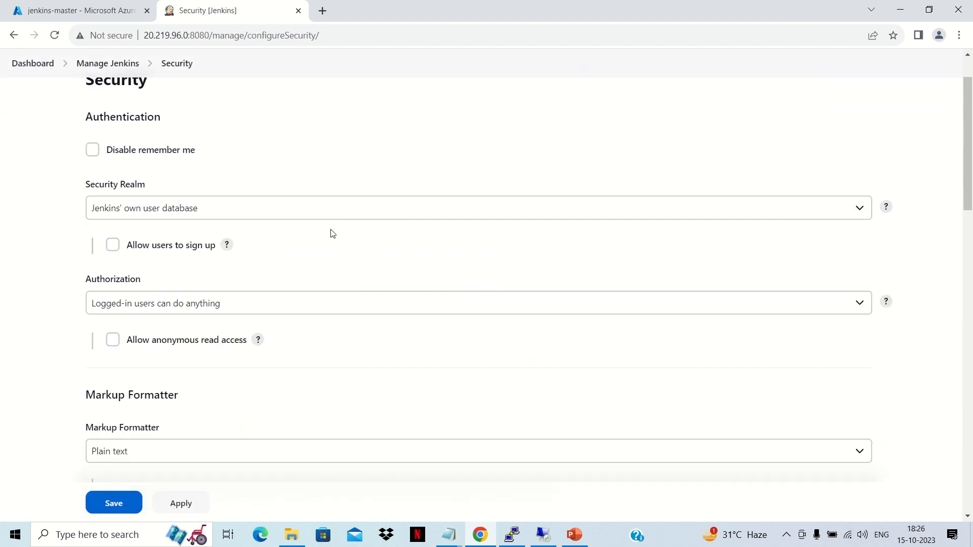
scroll(327, 232, down, 1)
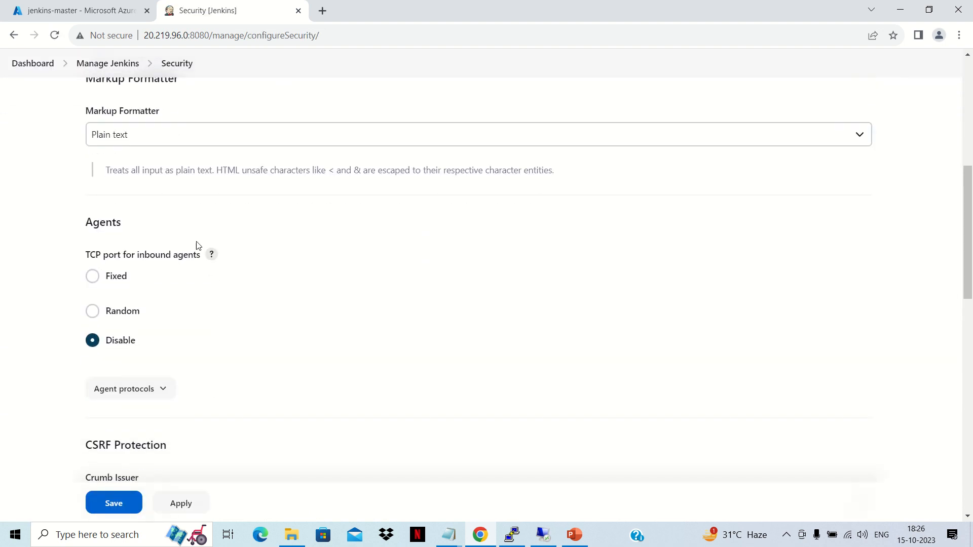
click(93, 314)
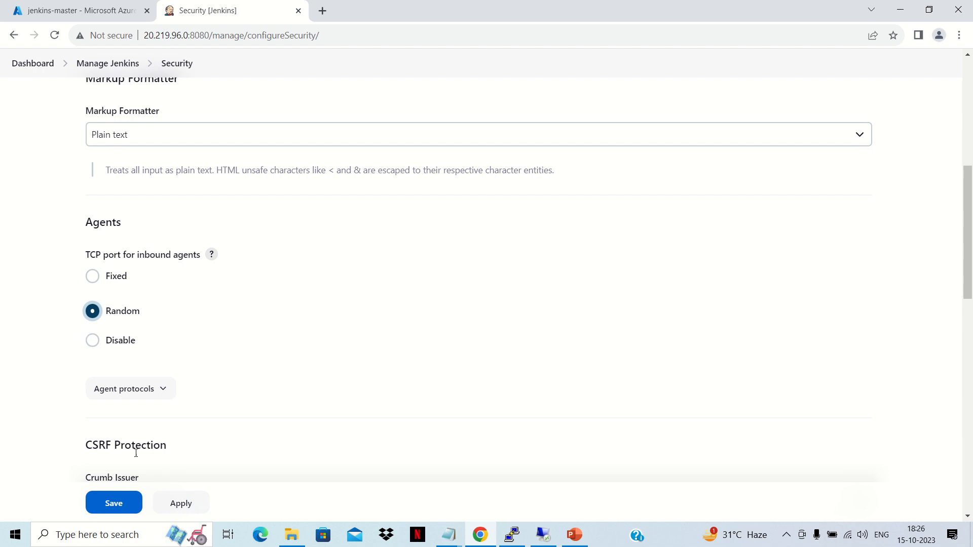
click(114, 503)
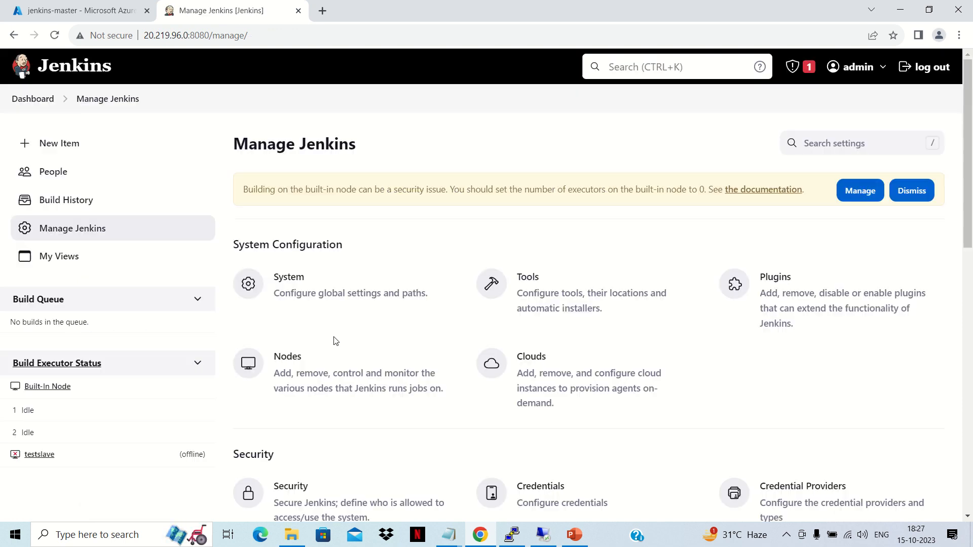
- Open the testslave agent page with its connection commands, and switch to the remote Windows machine
click(312, 379)
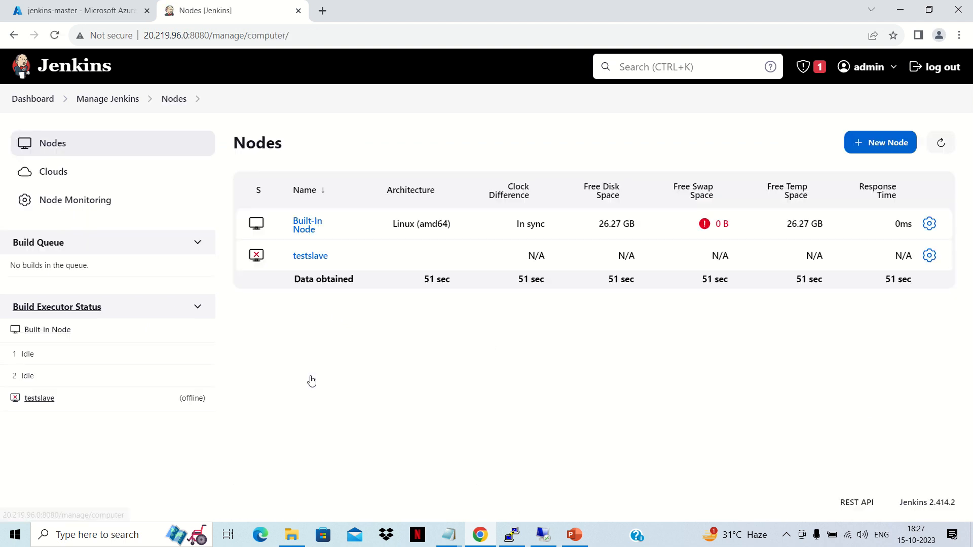
click(311, 260)
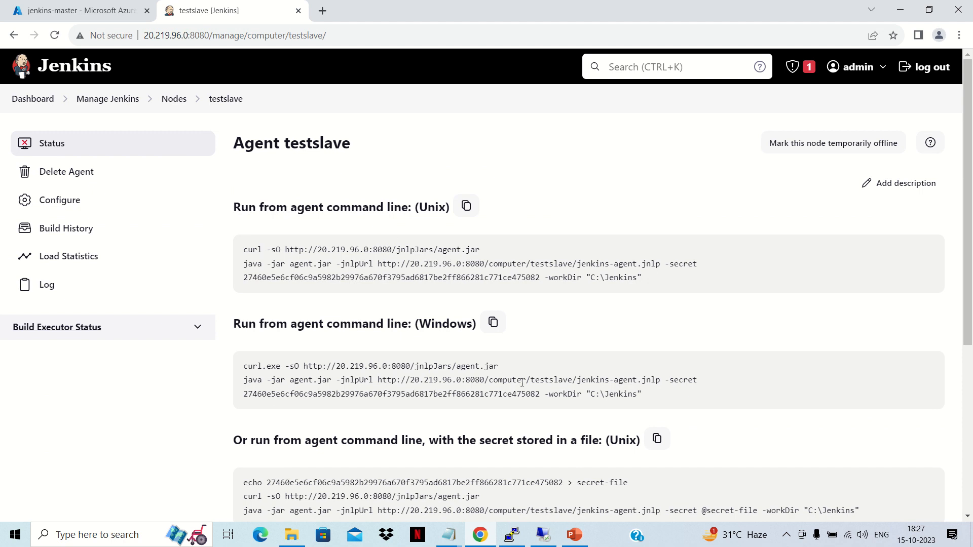
click(547, 538)
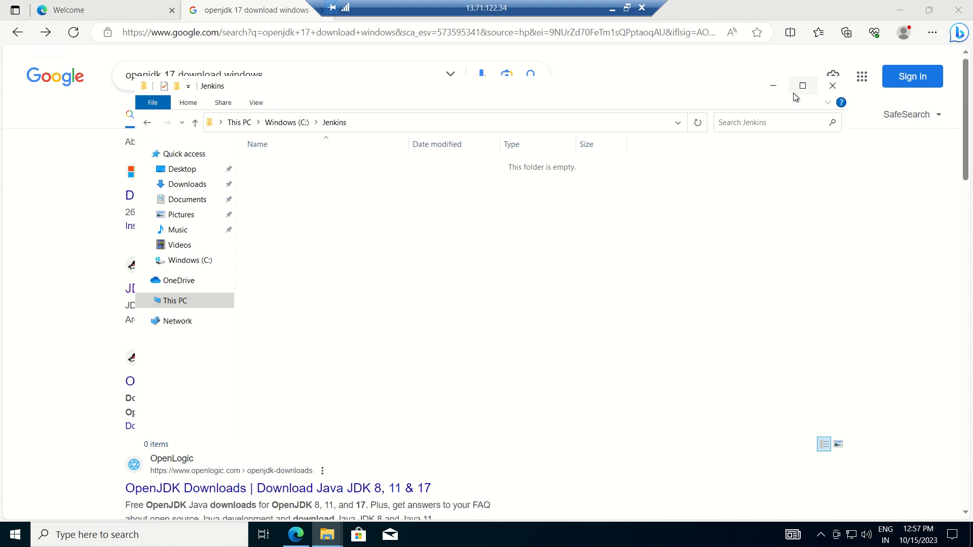
- Download the Windows 10 x64 Java Development Kit from the Java SE 17 reference implementation page on jdk.java.net
click(774, 85)
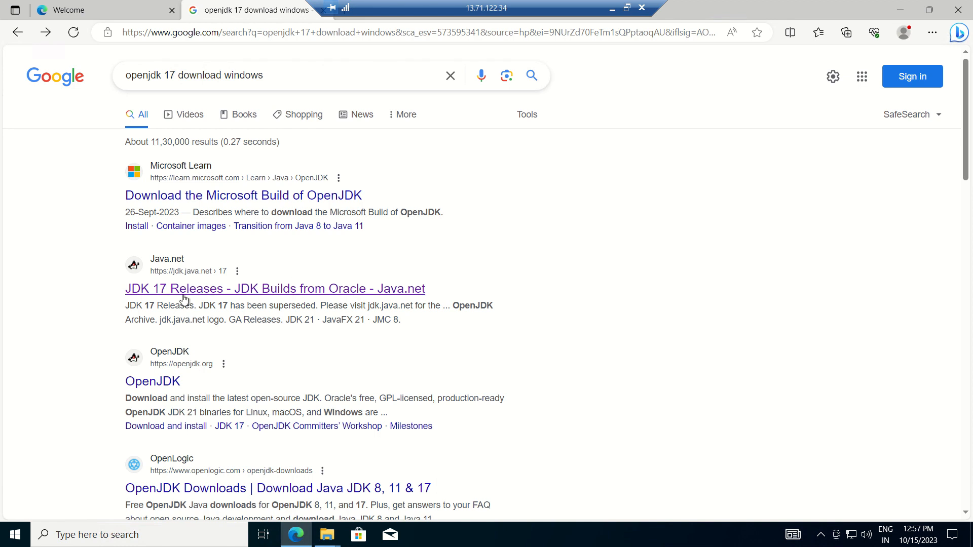
click(235, 293)
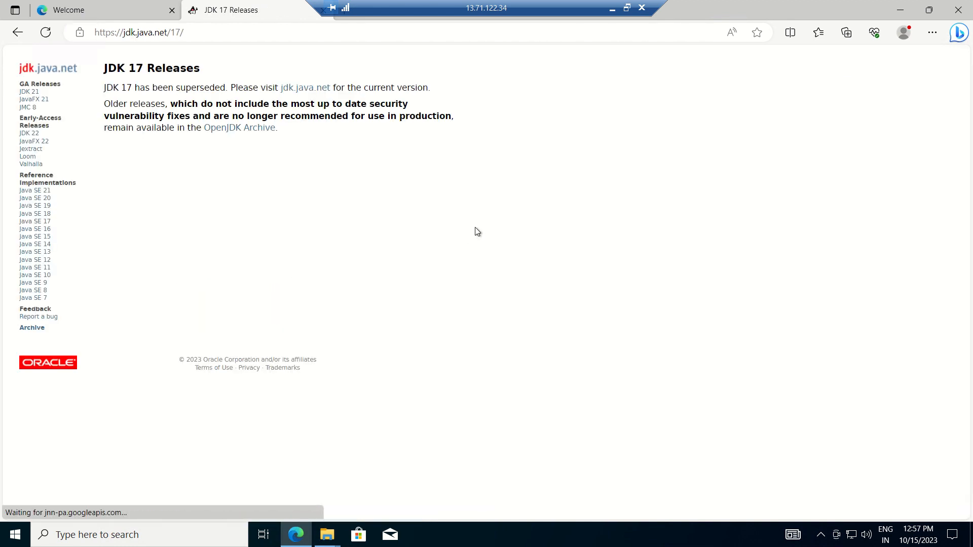
click(43, 224)
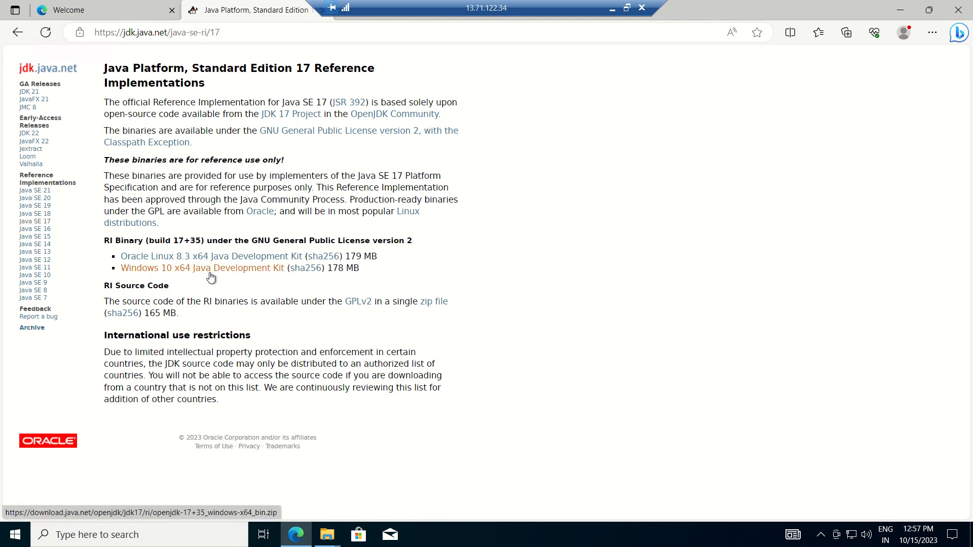
click(240, 270)
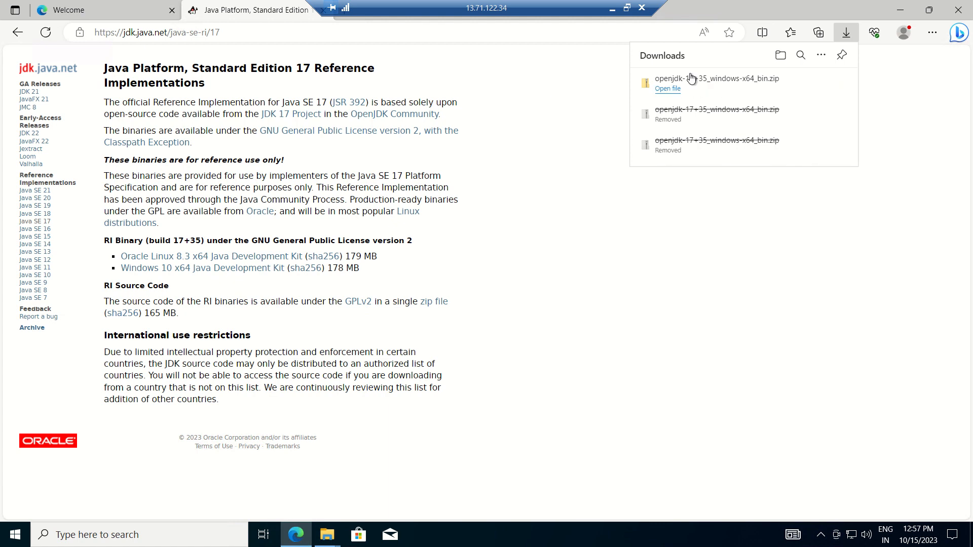
- Extract the downloaded openjdk-17+35_windows-x64_bin archive to its default destination in the Downloads folder
click(780, 56)
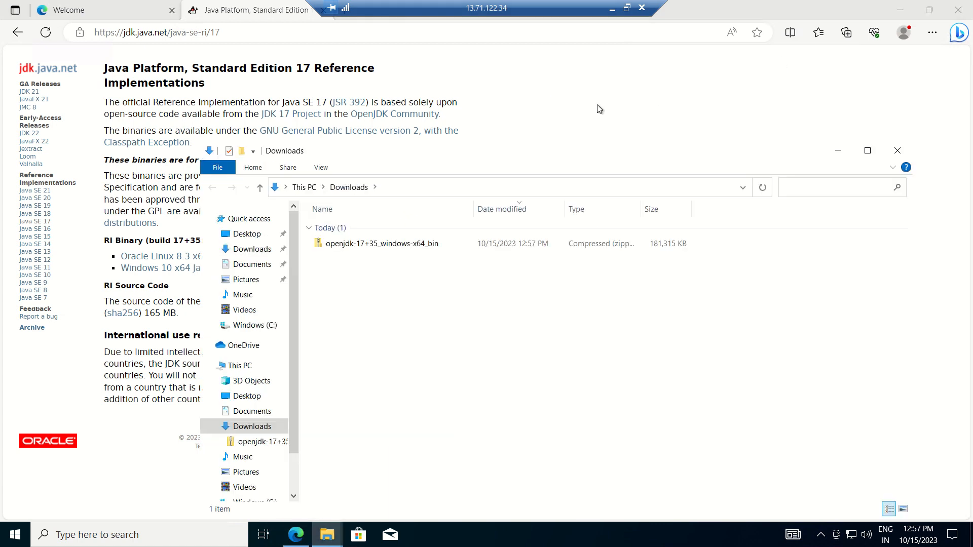
right_click(408, 249)
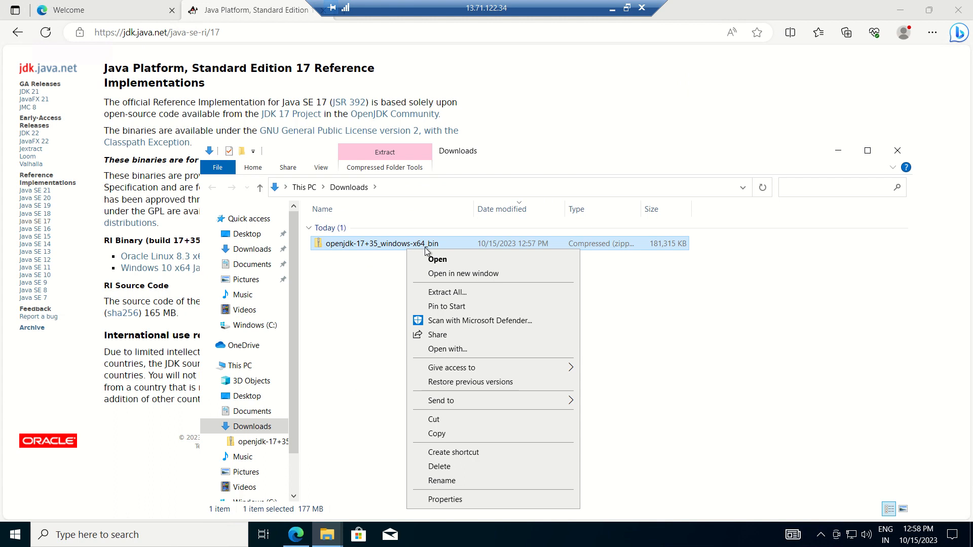
click(446, 292)
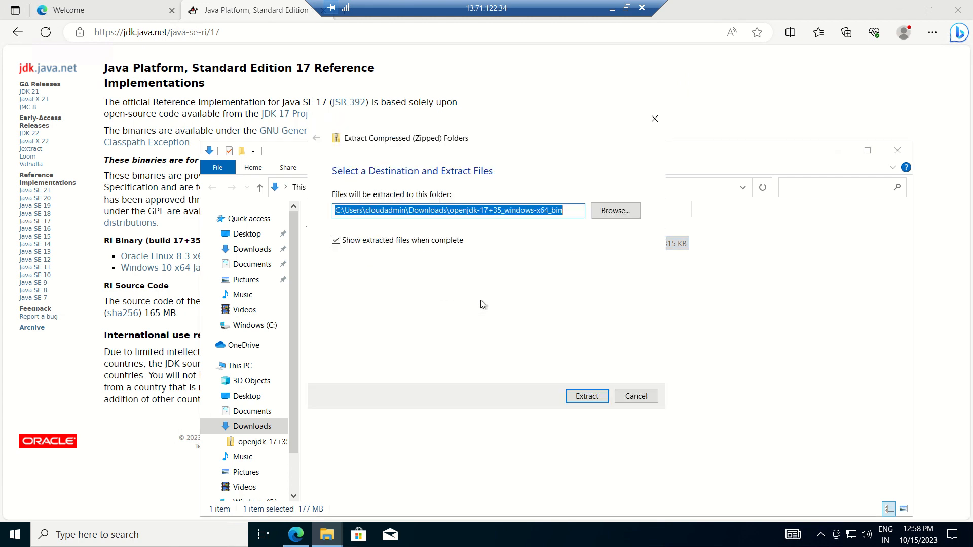
click(585, 398)
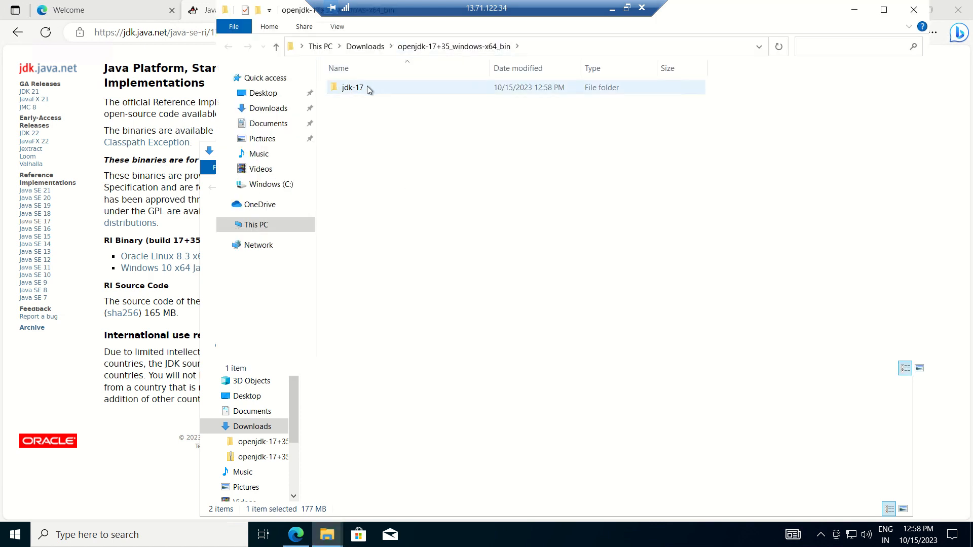
- Copy the extracted jdk-17 folder into a new folder named Java on the C: drive
right_click(367, 86)
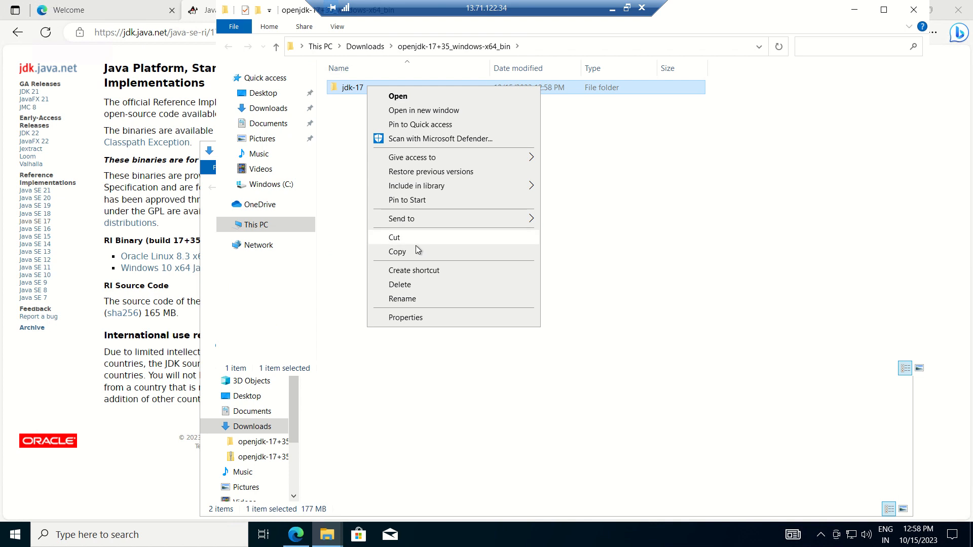
click(412, 252)
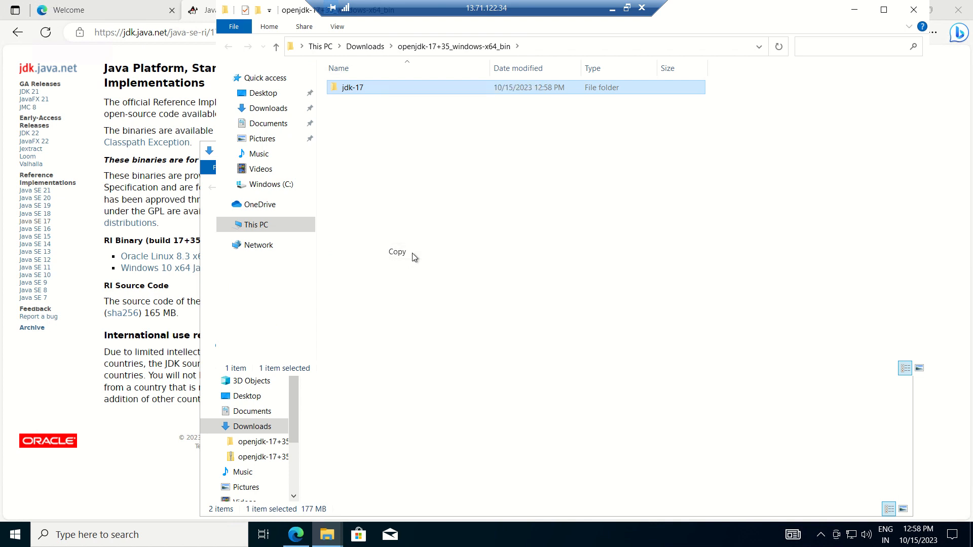
click(286, 185)
right_click(409, 226)
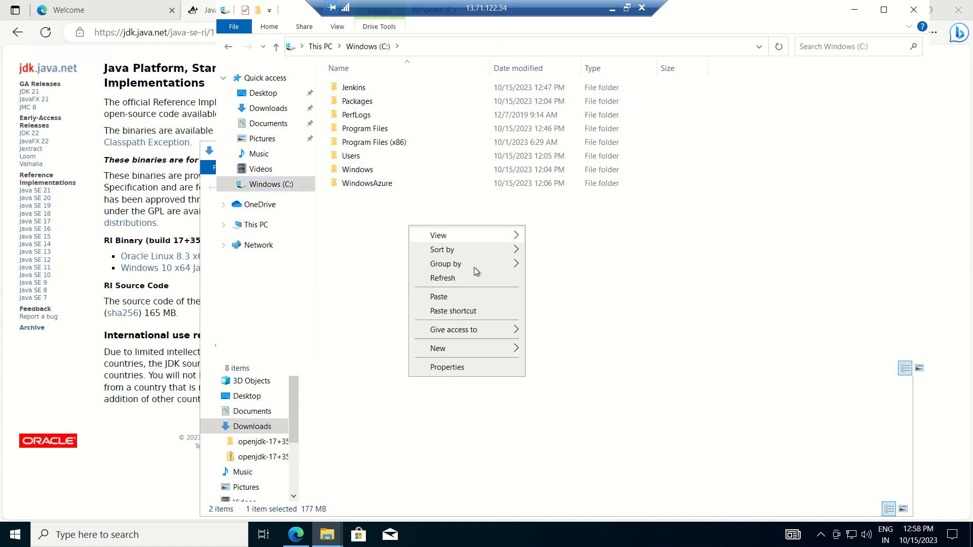
mouse_move(451, 348)
click(548, 348)
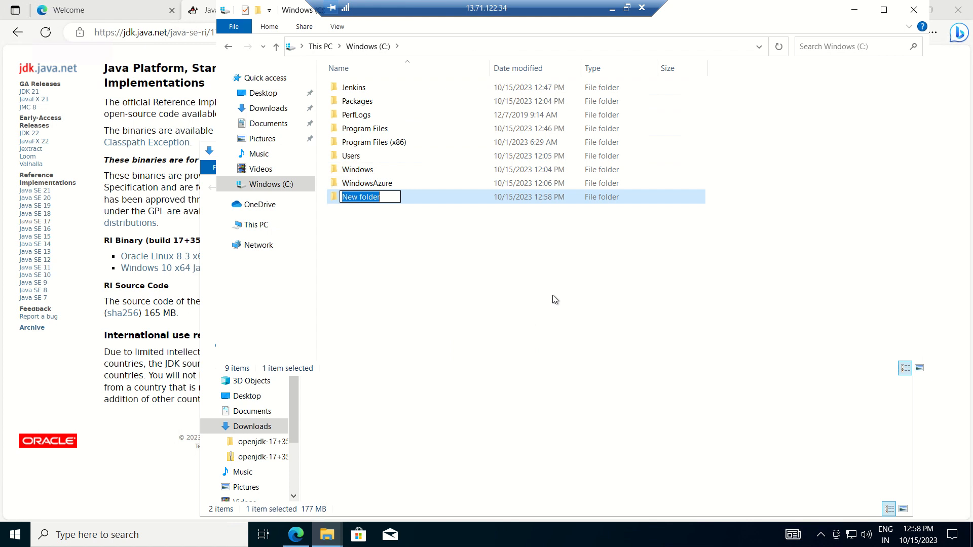
text(Java)
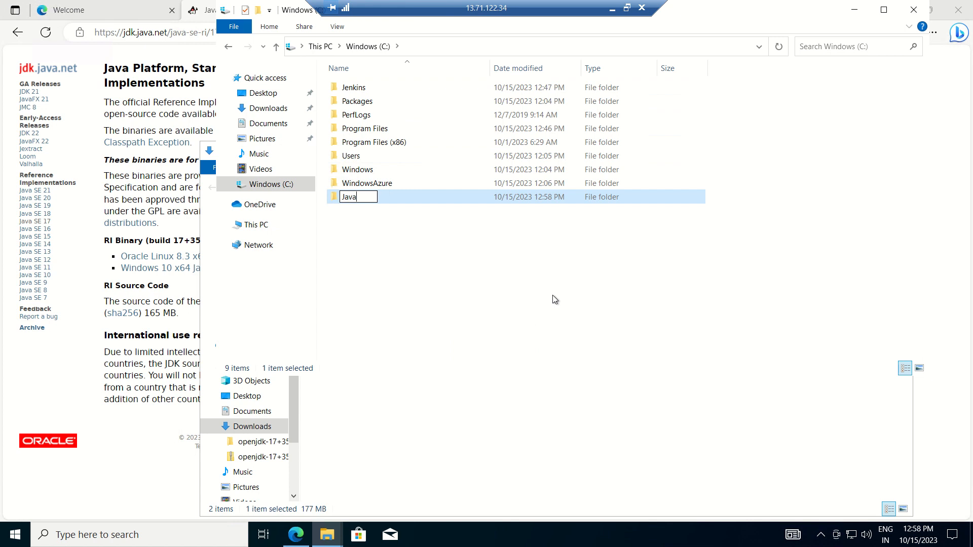
click(552, 299)
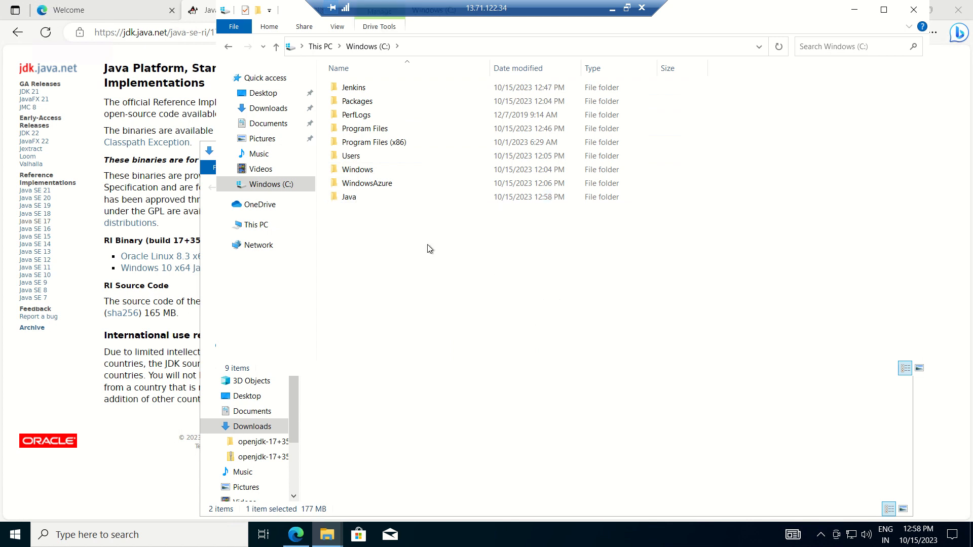
double_click(350, 197)
right_click(430, 179)
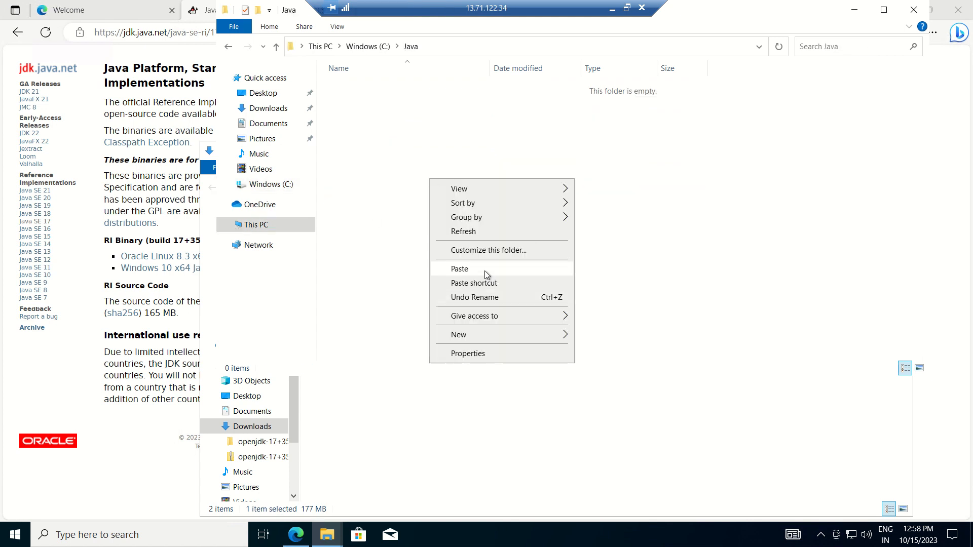
click(485, 270)
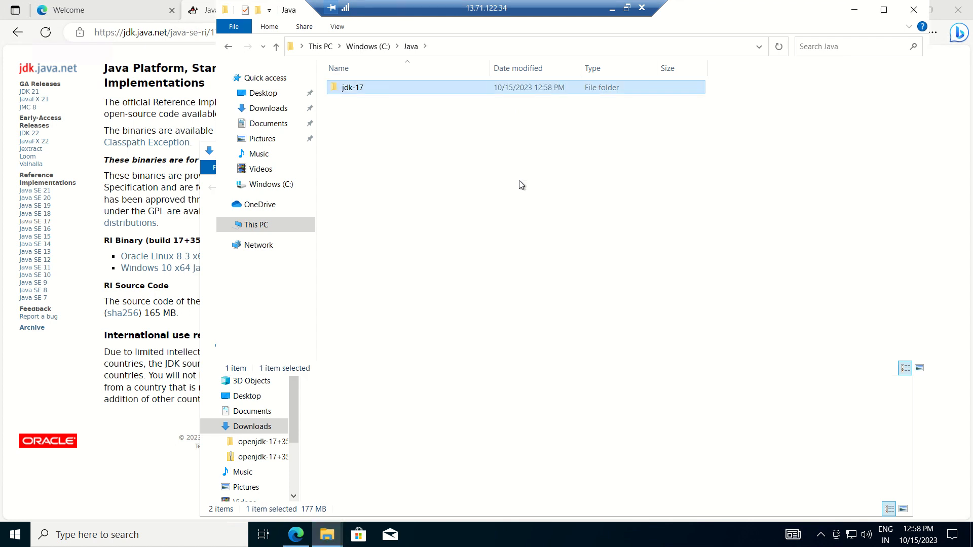
- Open the bin folder inside C:\Java\jdk-17 and copy its full path, C:\Java\jdk-17\bin
double_click(363, 88)
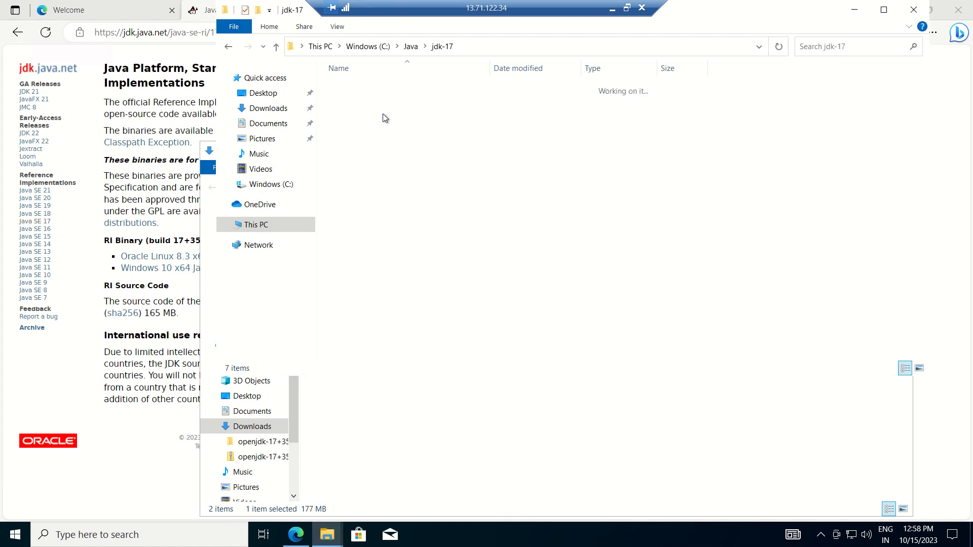
double_click(346, 89)
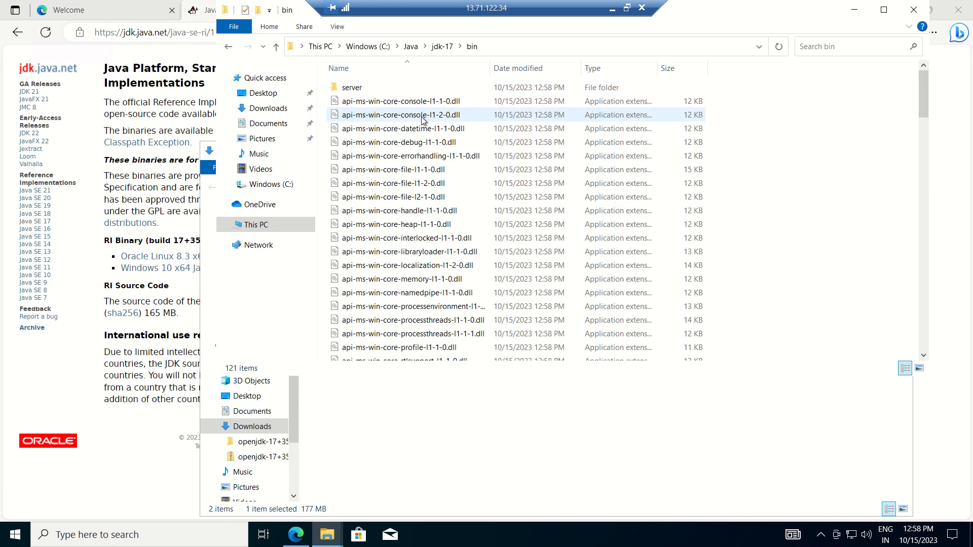
click(500, 50)
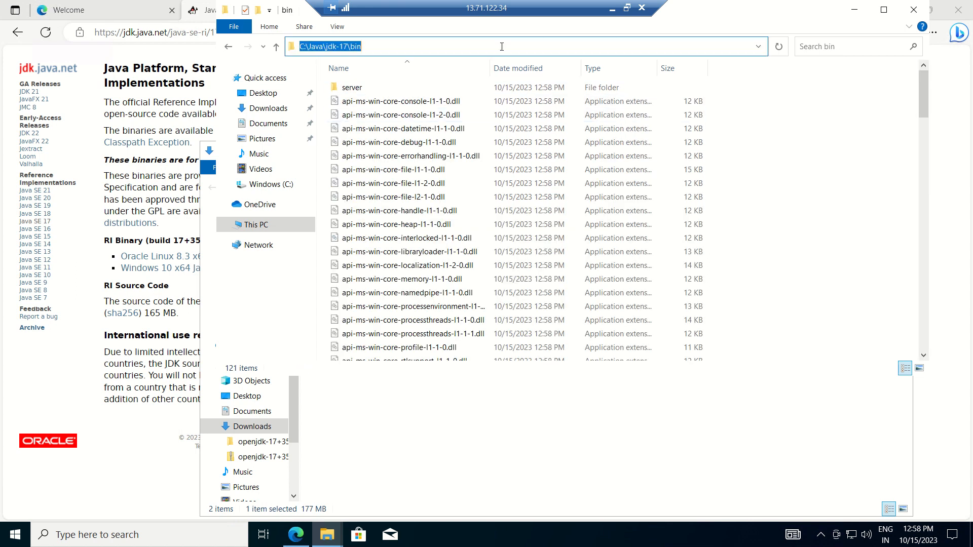
right_click(343, 47)
click(377, 83)
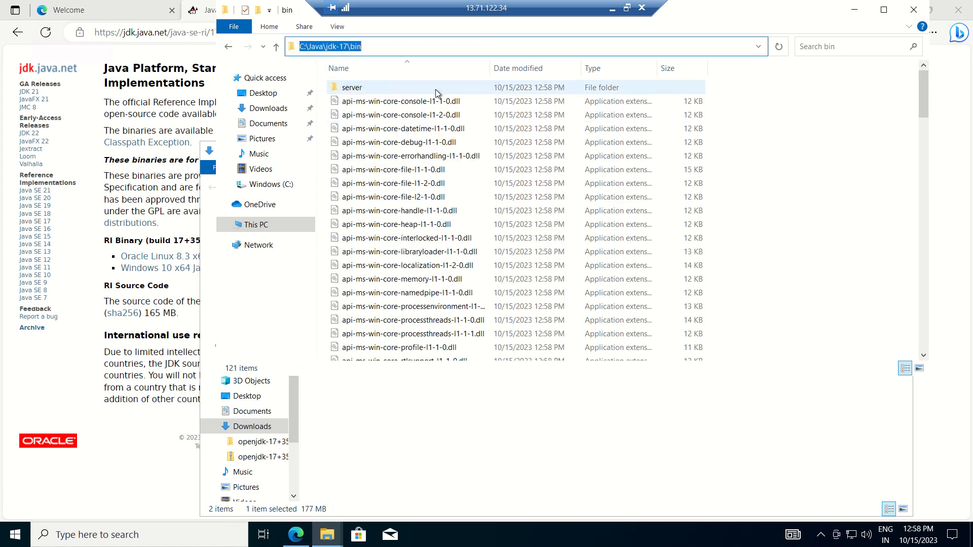
- Put the folder windows away and open the system's Environment Variables settings
click(851, 17)
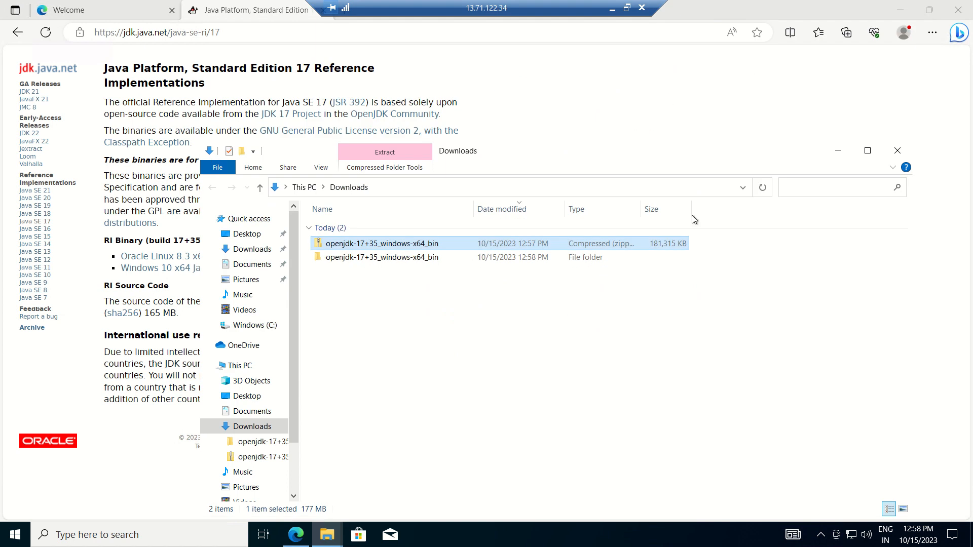
click(839, 152)
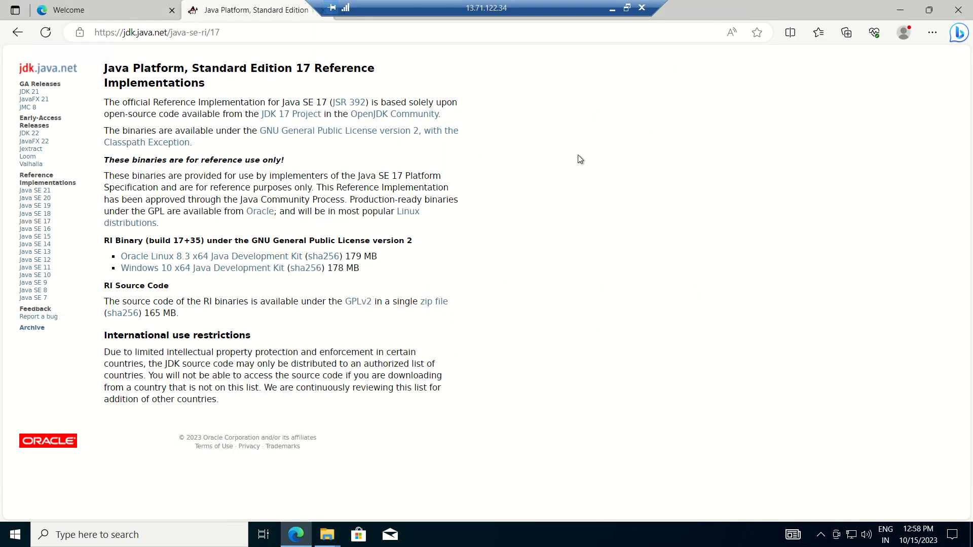
click(160, 534)
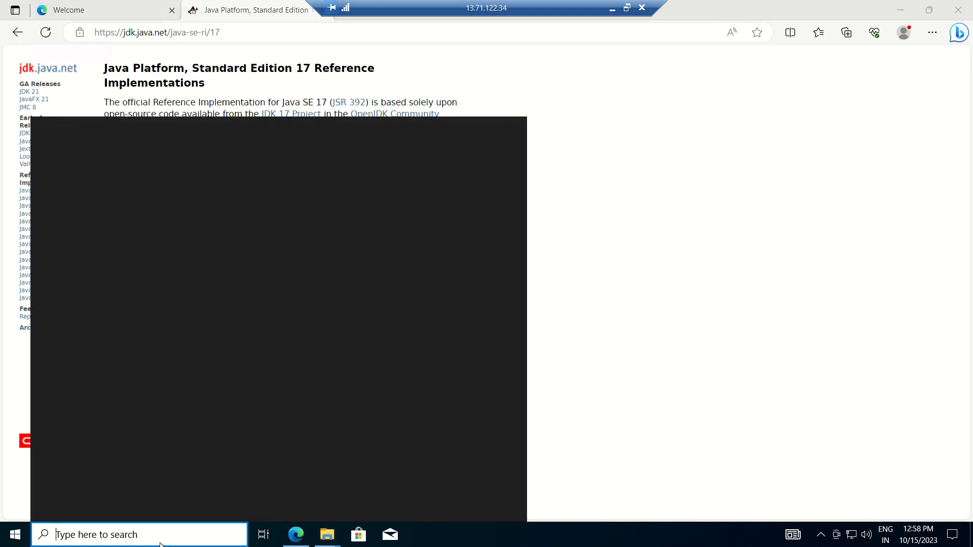
text(eb)
key(BackSpace)
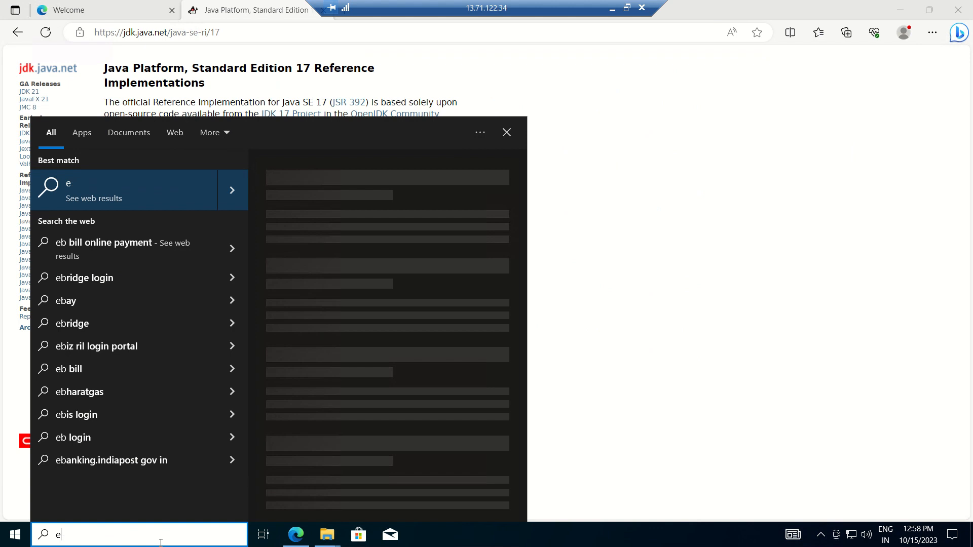
text(n)
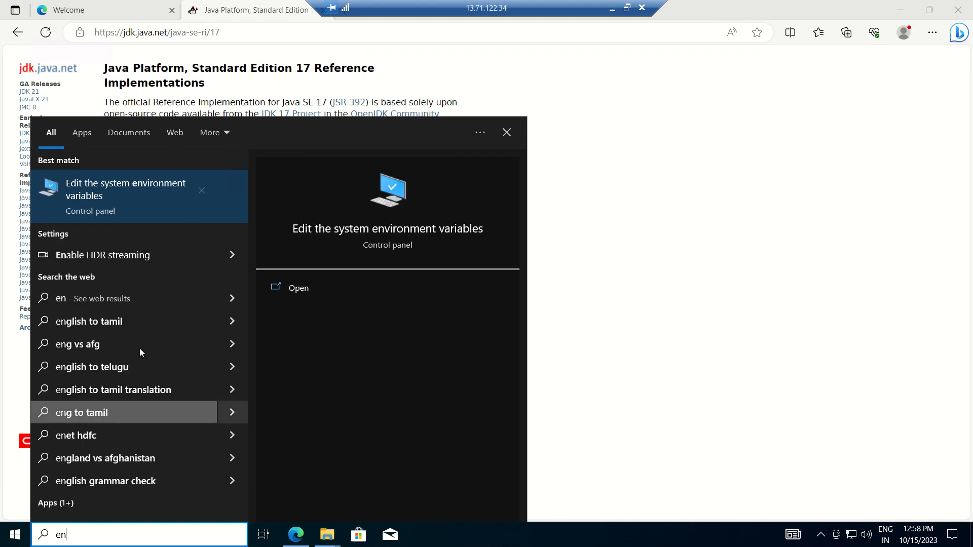
click(140, 199)
click(294, 323)
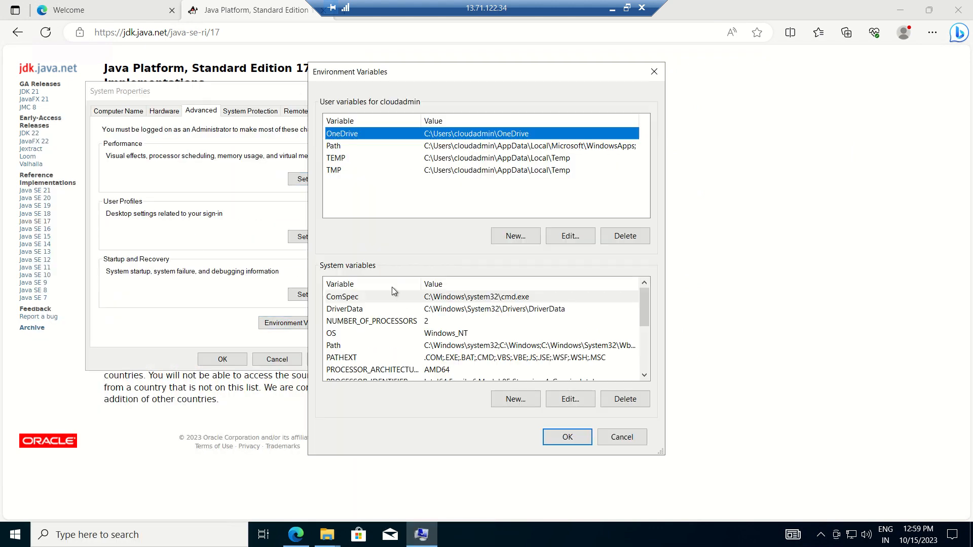
- Add the copied path C:\Java\jdk-17\bin as a new entry of the Path system variable
double_click(344, 346)
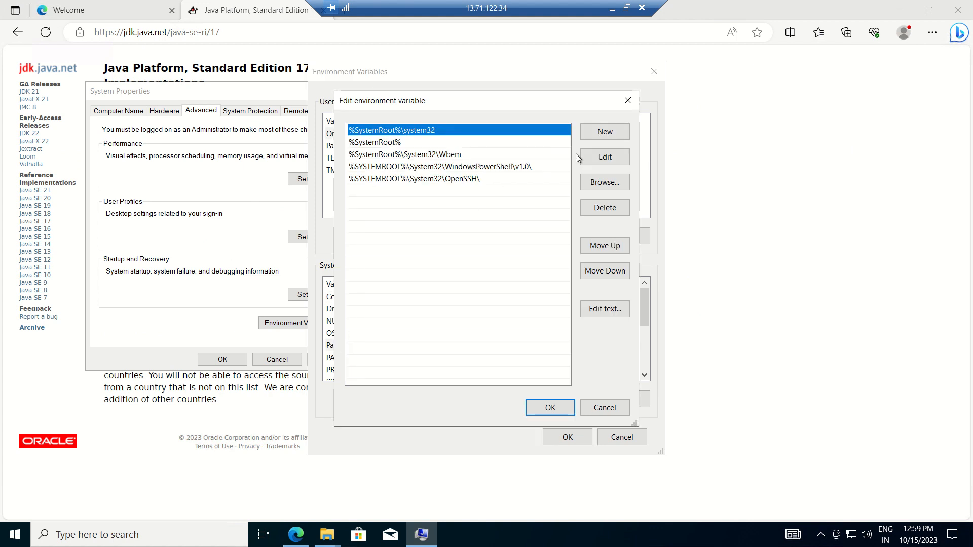
click(606, 134)
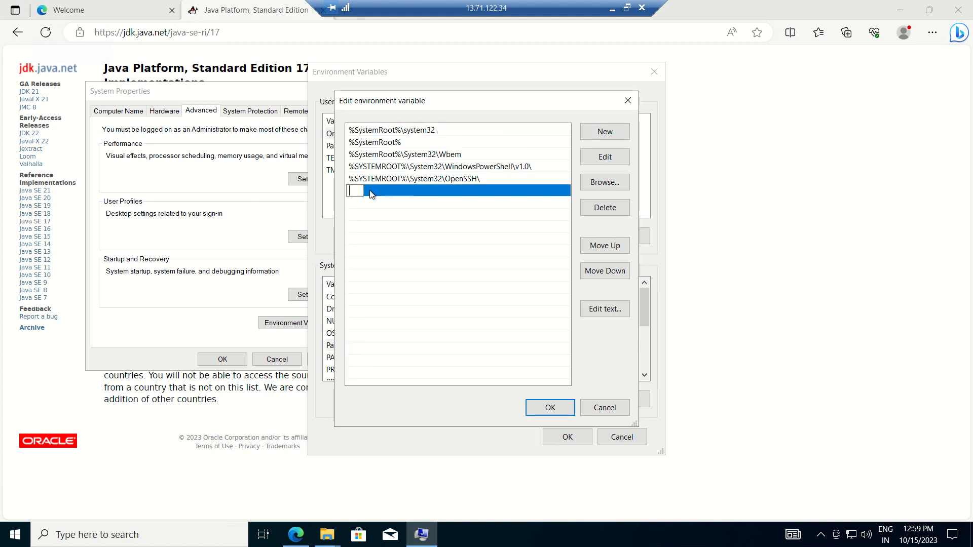
key(ctrl+v)
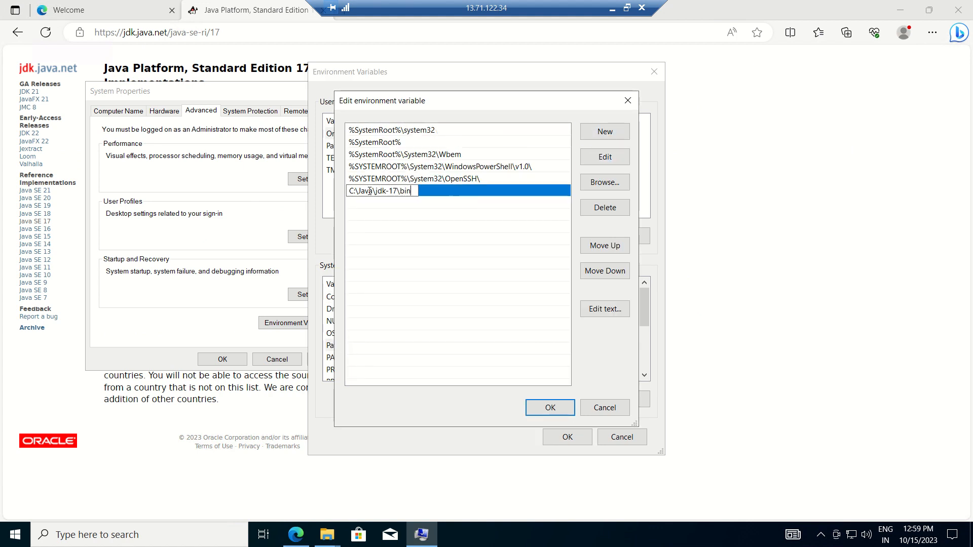
click(555, 411)
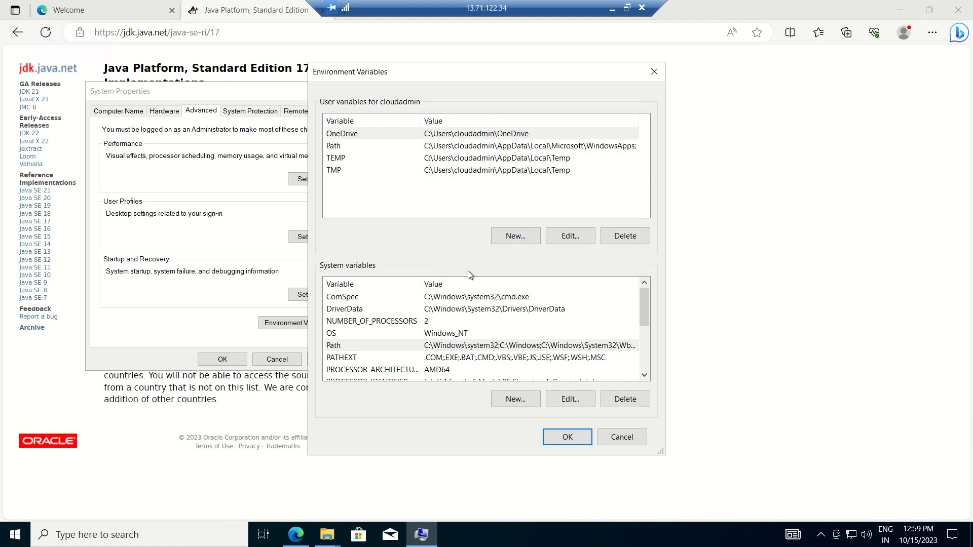
- Create a user variable JAVA_HOME with the value C:\Java\jdk-17\ and save the environment variable changes
click(504, 239)
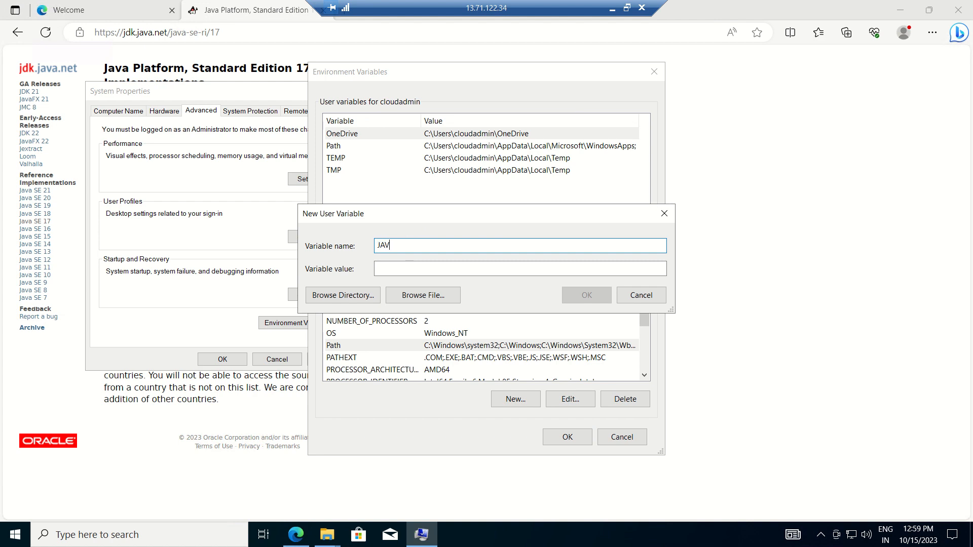
text(JAVA_HOME)
click(430, 267)
right_click(433, 267)
click(466, 314)
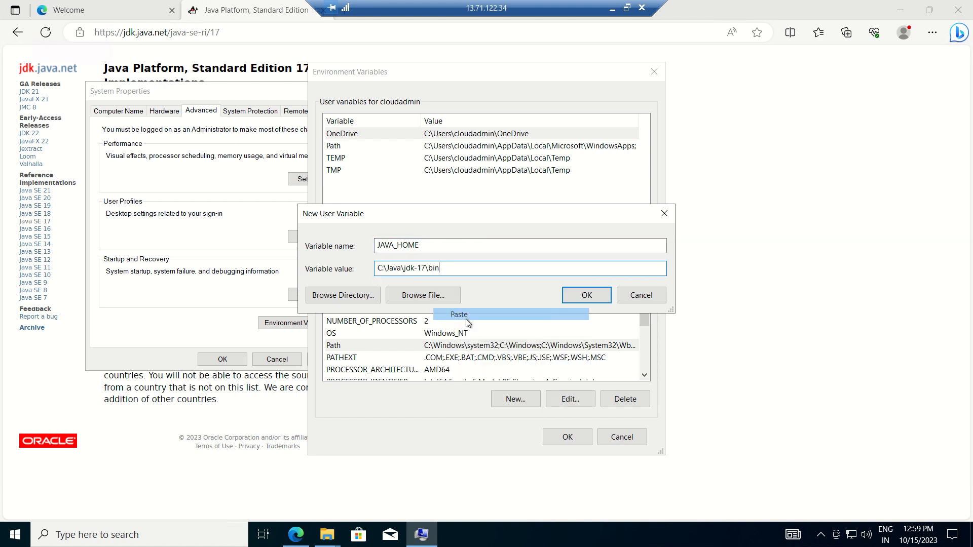
key(BackSpace)
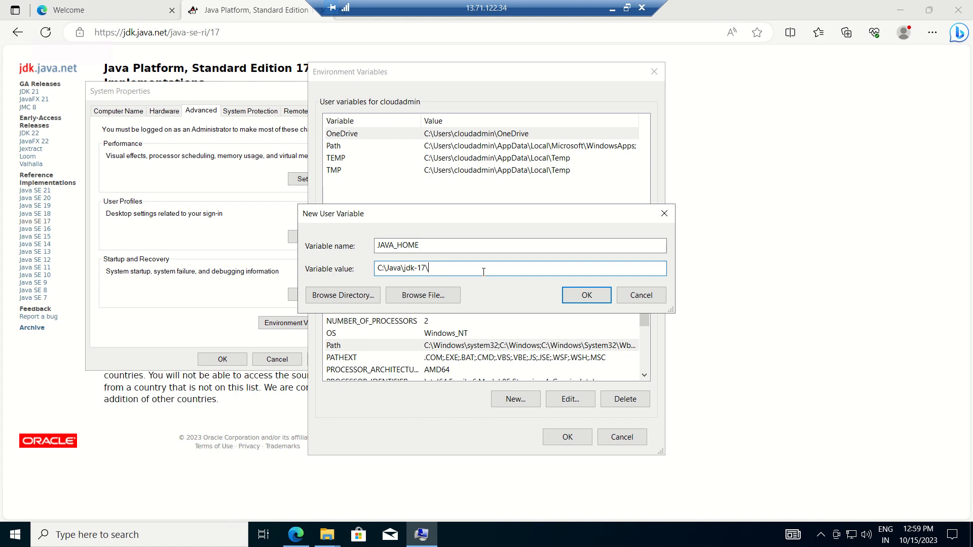
click(585, 293)
click(566, 437)
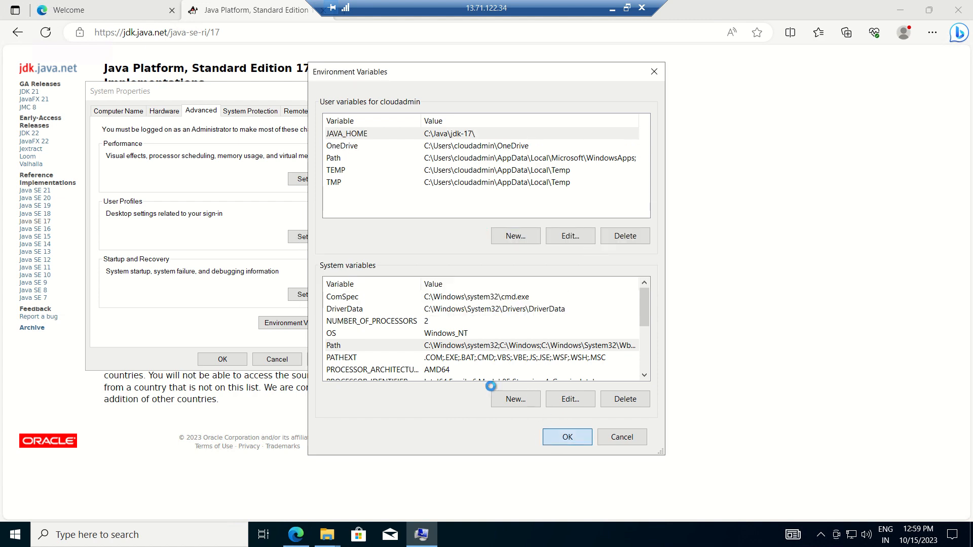
click(223, 359)
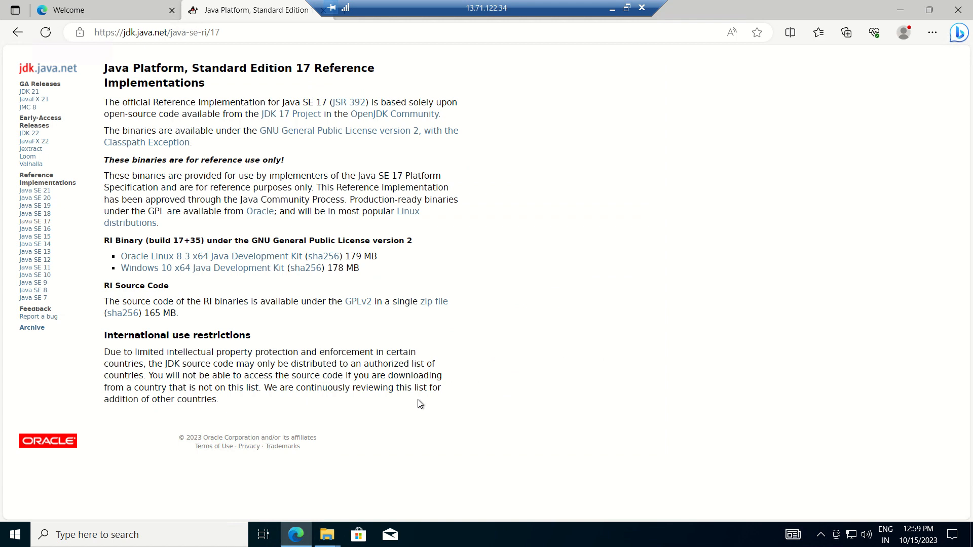
- Open a Command Prompt and check the Java installation with java --version
click(154, 534)
text(cmd)
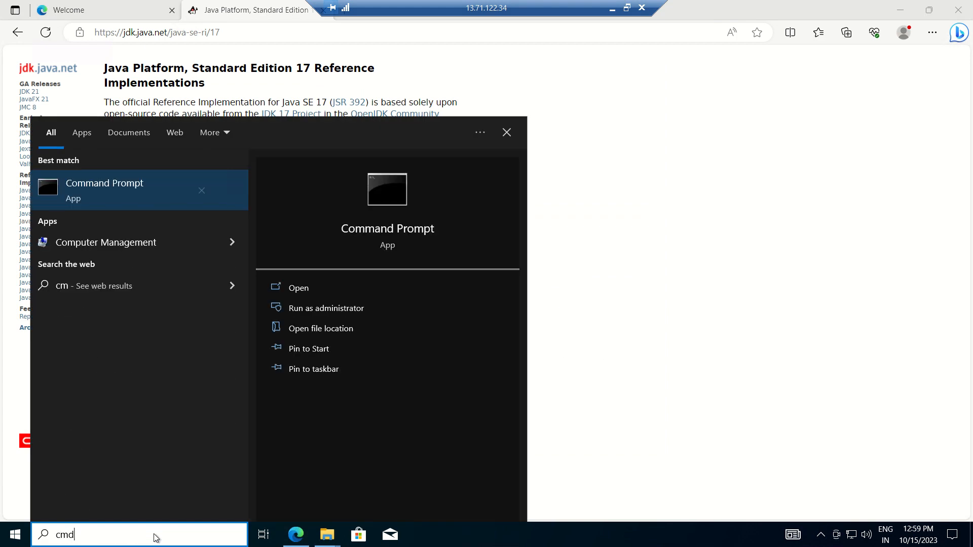
click(434, 196)
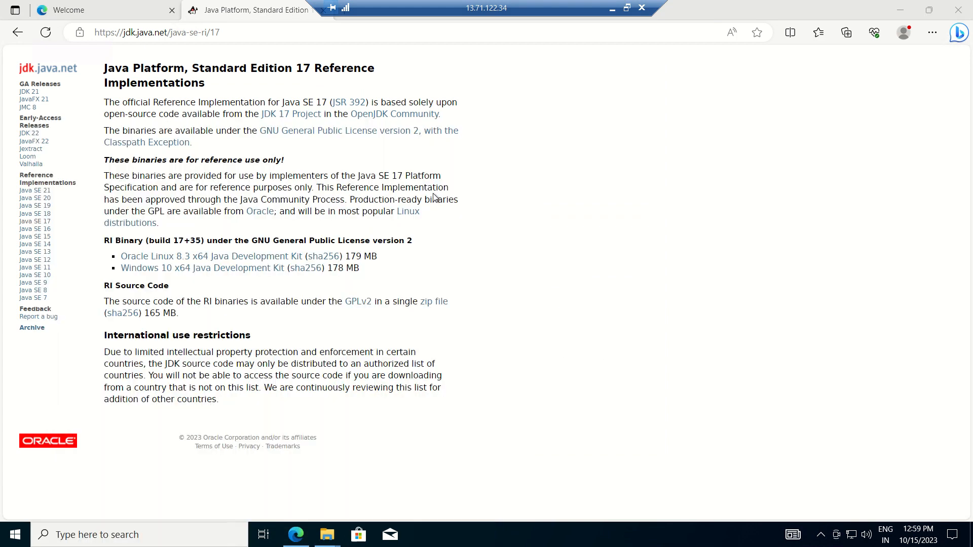
text(j)
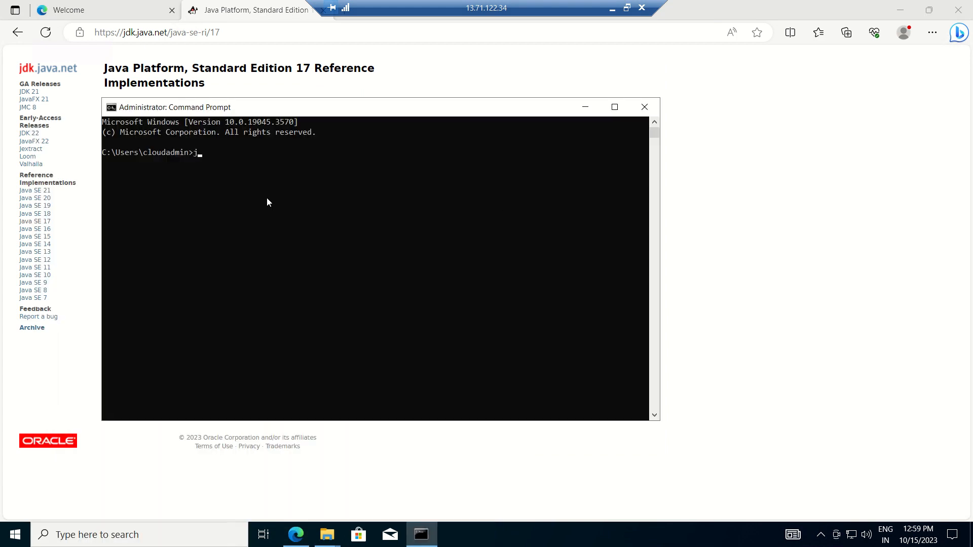
text(ava --version)
key(Return)
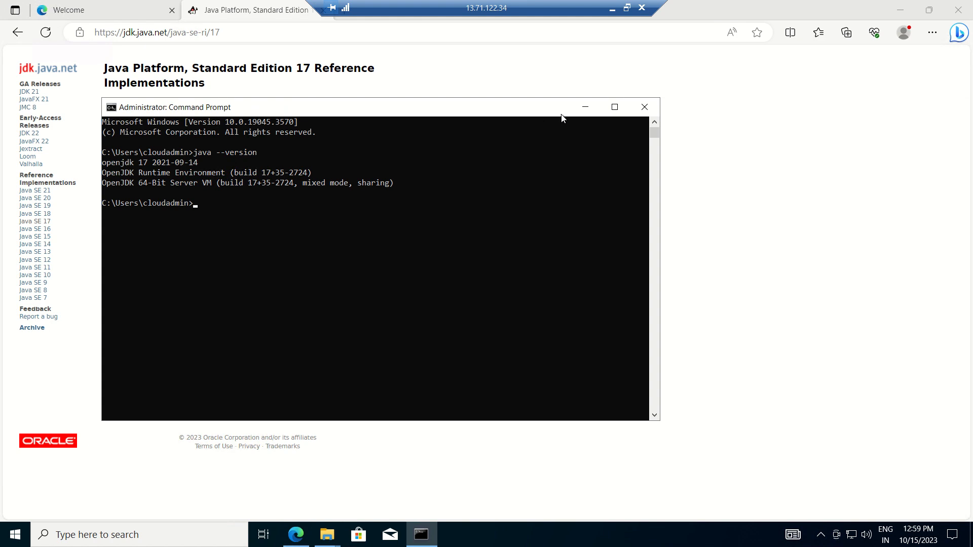
click(583, 109)
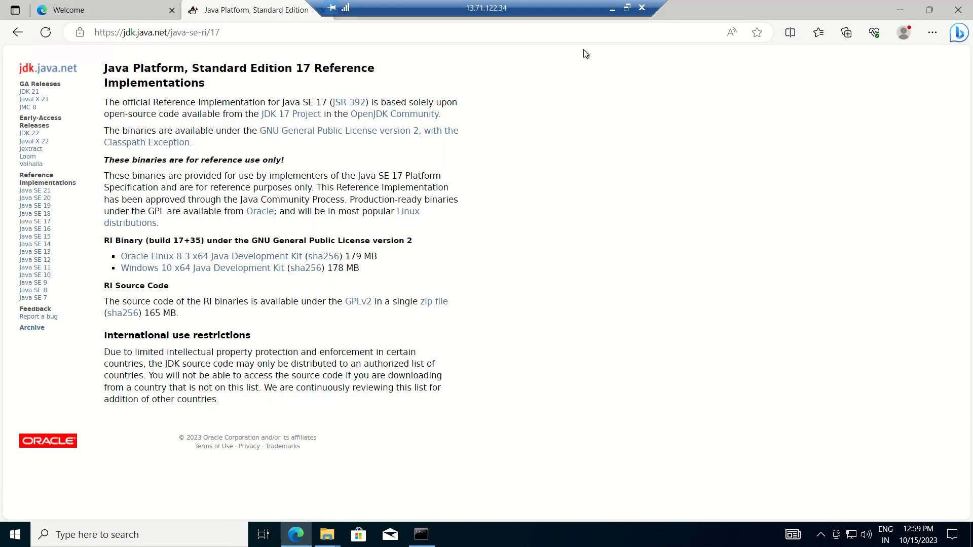
- Switch to the Jenkins page of agent testslave and copy the curl.exe line from the Windows agent commands
click(612, 8)
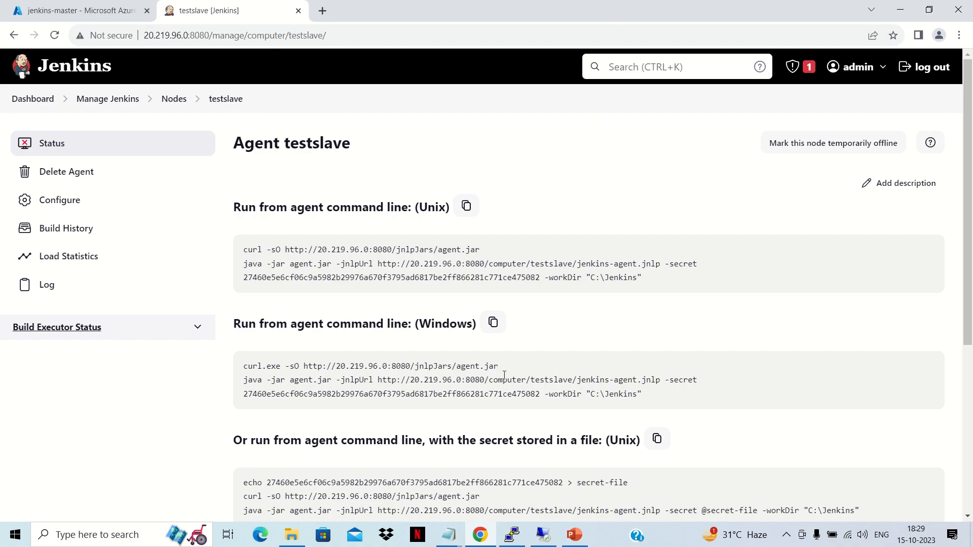
drag(499, 366, 241, 366)
right_click(265, 365)
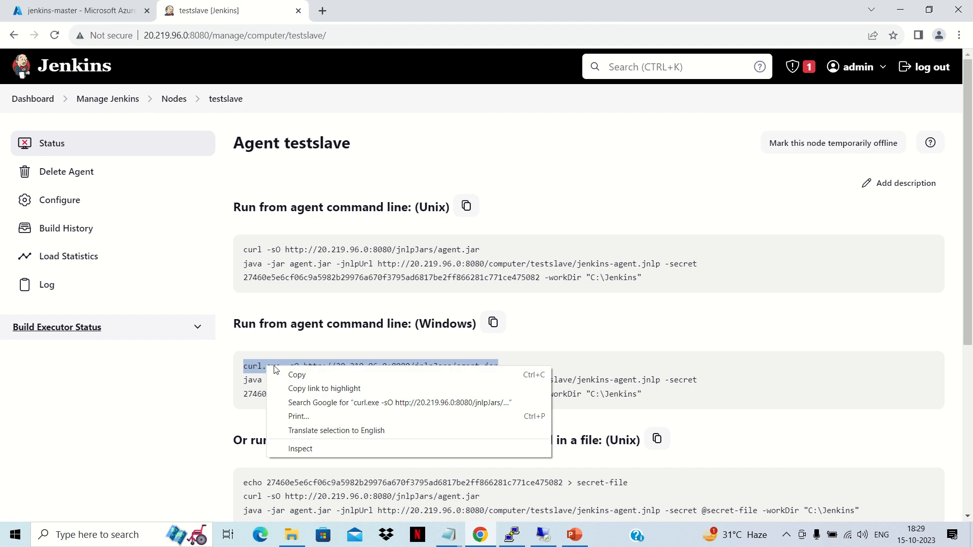
click(303, 374)
- Return to the Command Prompt on the remote machine and change its directory to C:\Jenkins
click(543, 535)
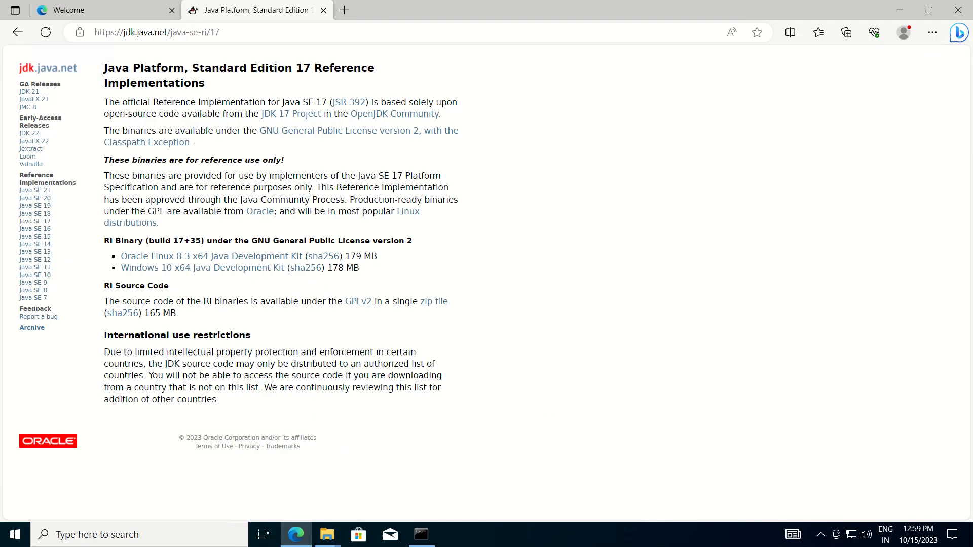
click(421, 535)
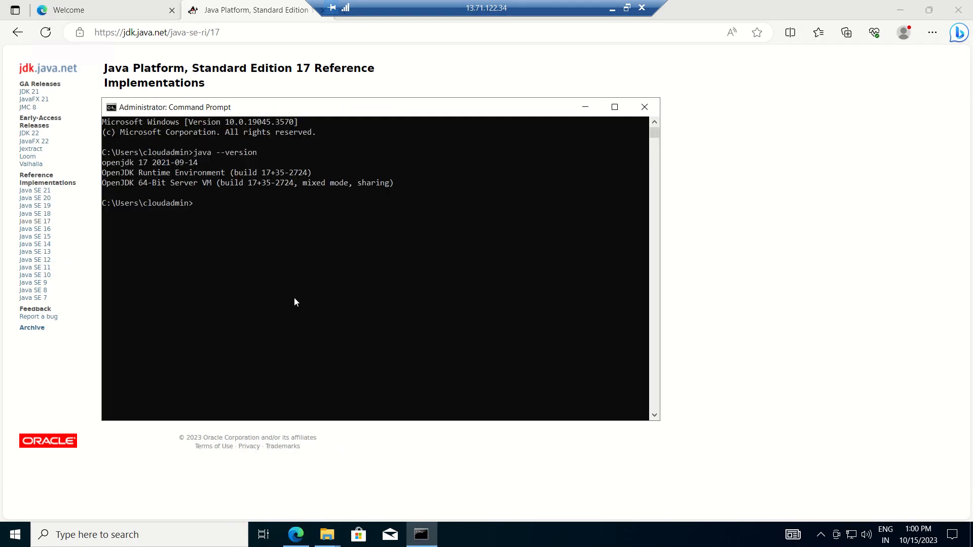
text(cd .//..)
key(BackSpace)
key(BackSpace)
key(BackSpace)
key(BackSpace)
key(BackSpace)
text(../..)
key(Return)
text(cd Je)
key(Tab)
key(Return)
- Download agent.jar with the copied curl.exe command and look for the file in the C:\Jenkins folder
right_click(314, 235)
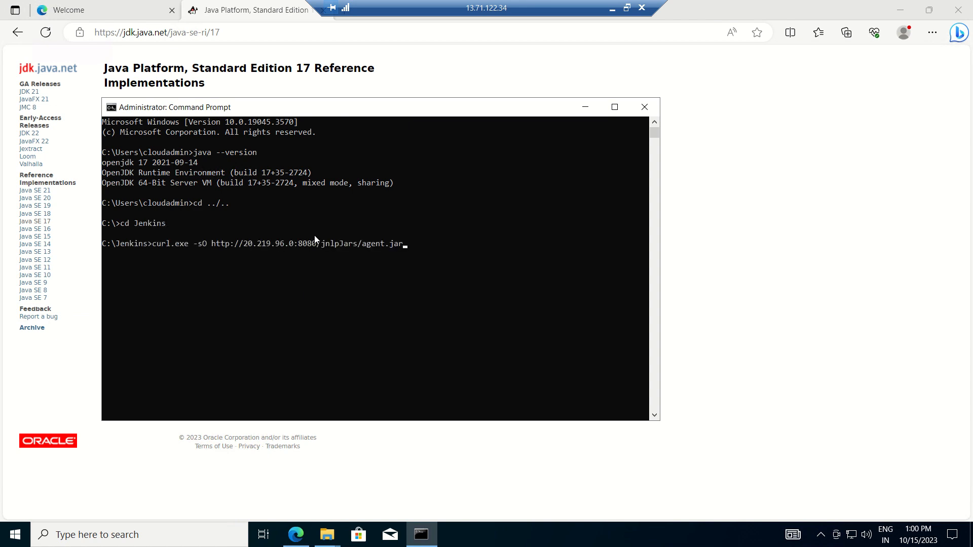
key(Return)
click(585, 107)
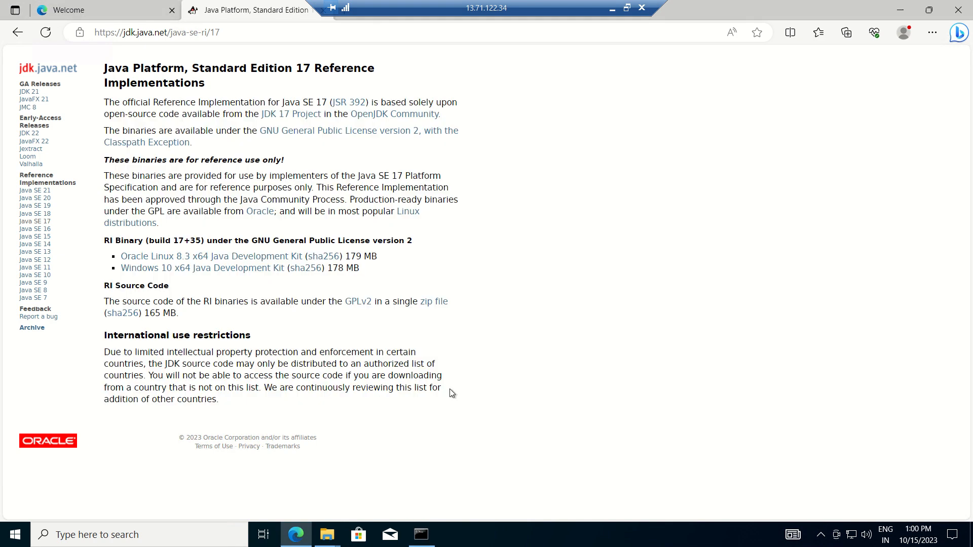
mouse_move(327, 532)
click(149, 491)
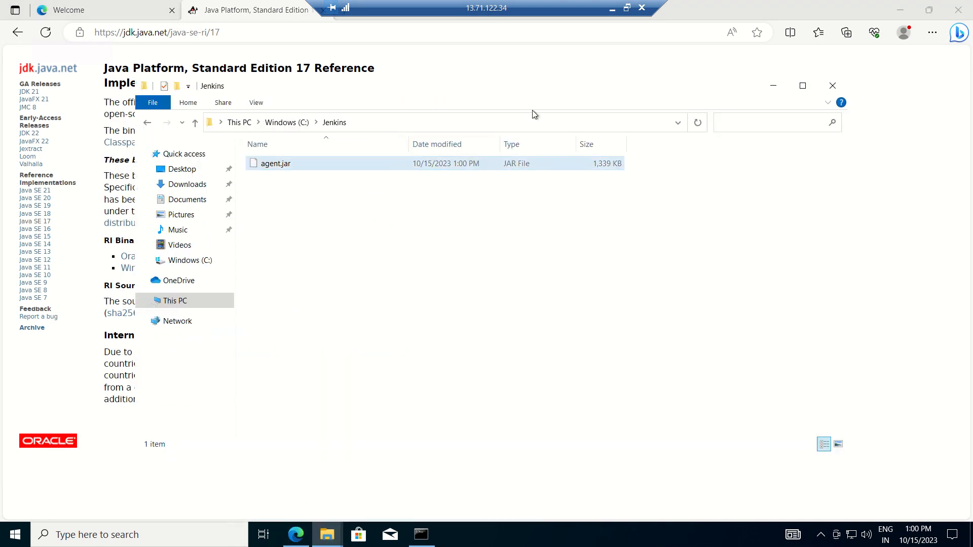
- Switch back to the Jenkins agent page and copy the java -jar agent.jar command from the Windows agent commands
click(612, 8)
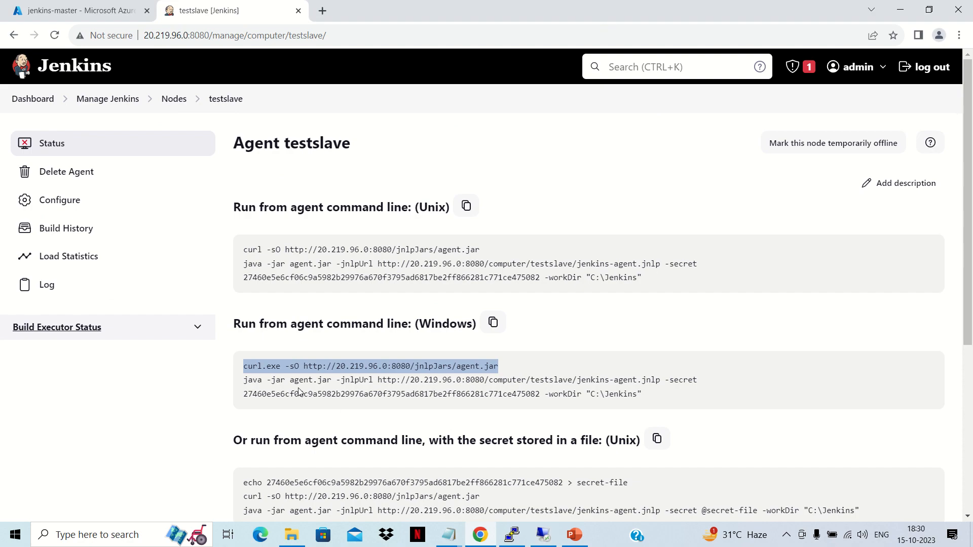
drag(246, 381, 650, 403)
right_click(604, 393)
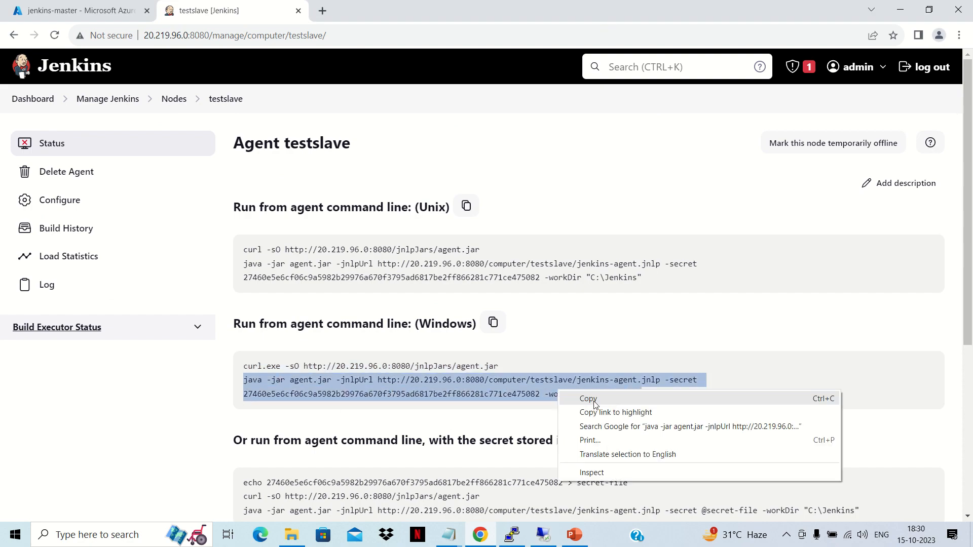
click(610, 400)
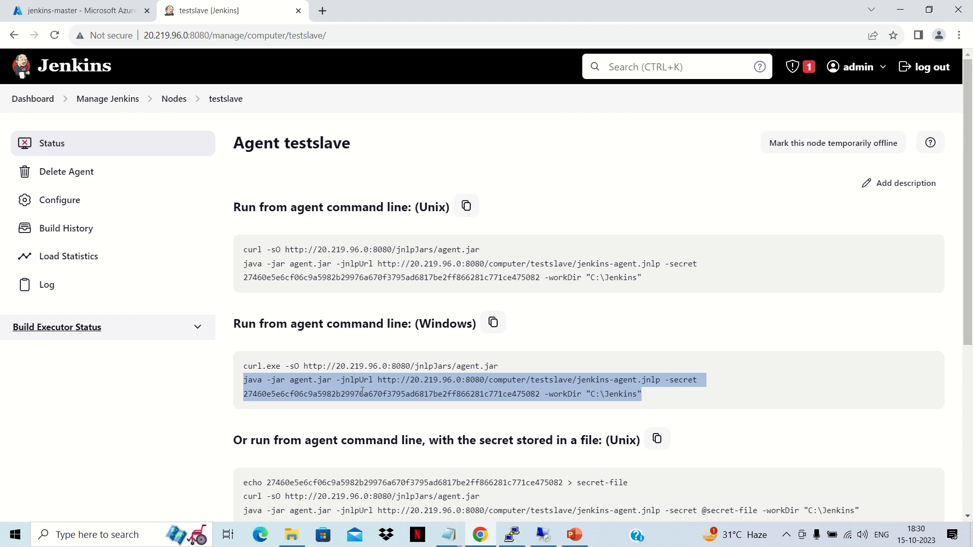
- Run the copied java -jar agent.jar command with the agent secret in the remote Command Prompt and inspect the port in its output
click(549, 537)
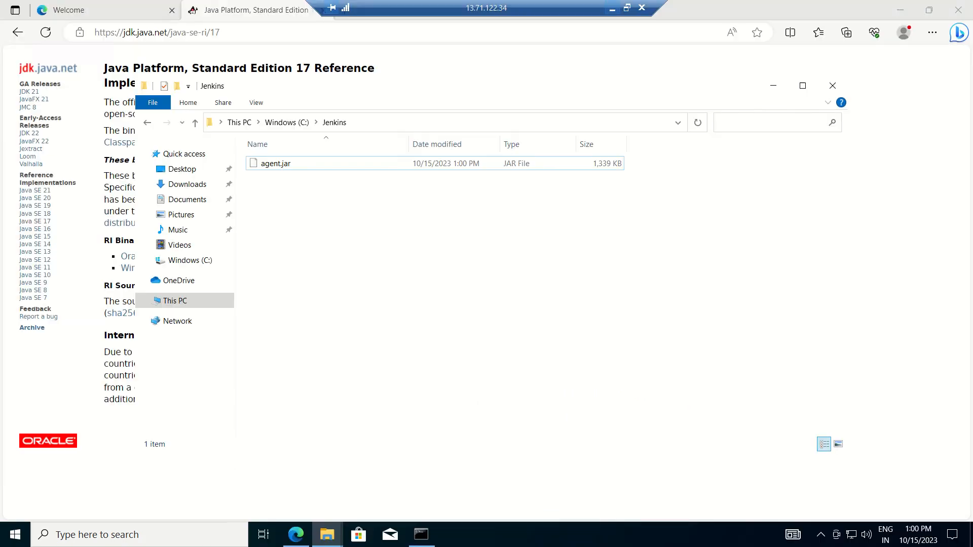
click(421, 534)
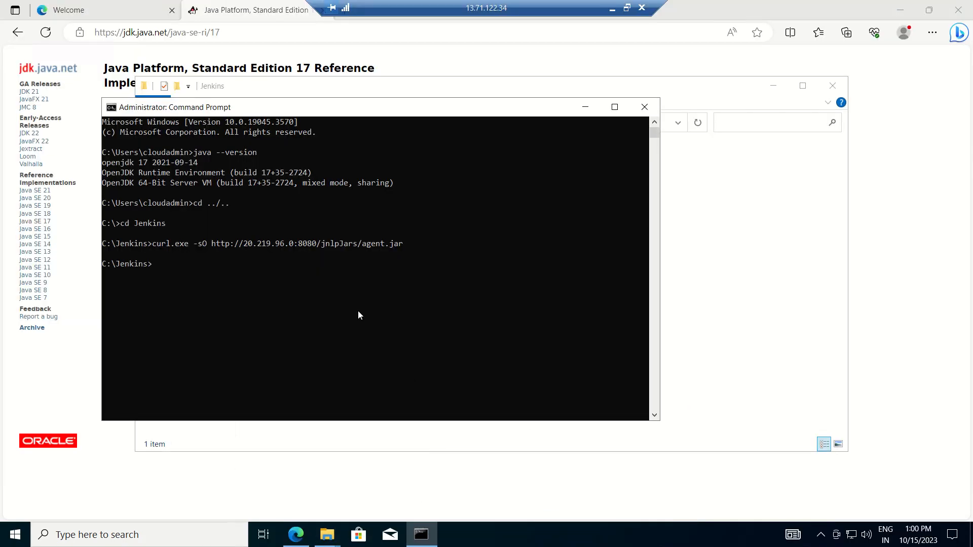
right_click(316, 272)
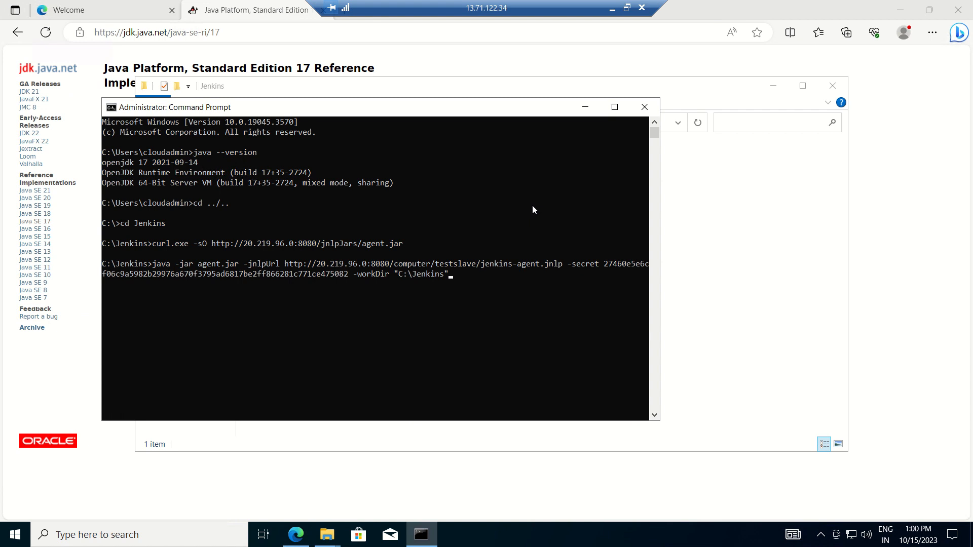
key(Return)
click(615, 108)
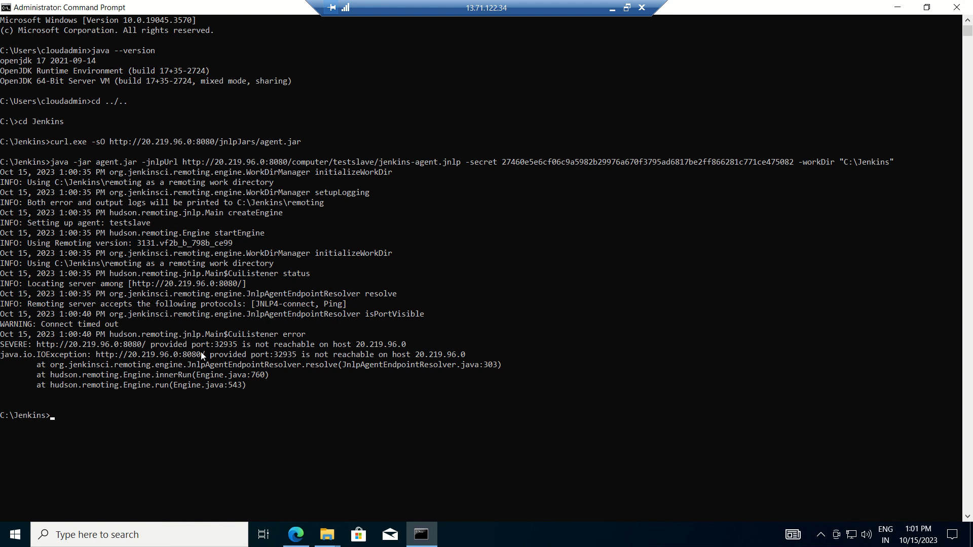
double_click(226, 345)
click(239, 345)
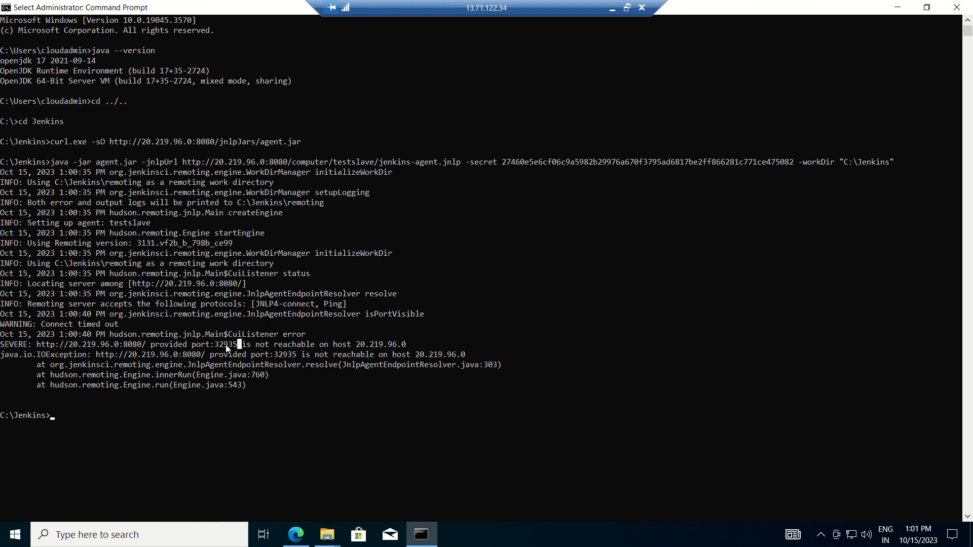
- Check the unreachable port in the remote Command Prompt output, and switch to the Azure portal to open jenkins-master's networking settings
drag(215, 344, 237, 346)
click(331, 264)
click(611, 8)
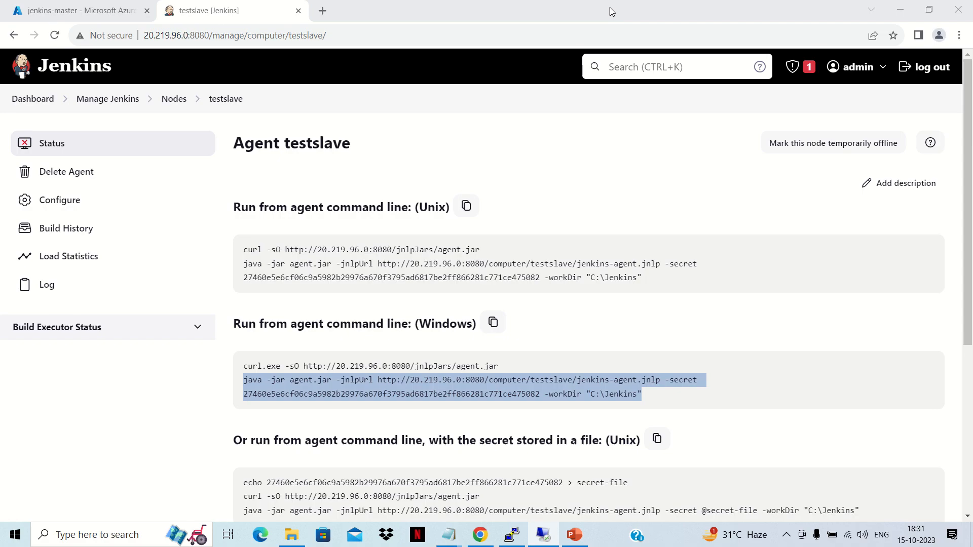
click(81, 10)
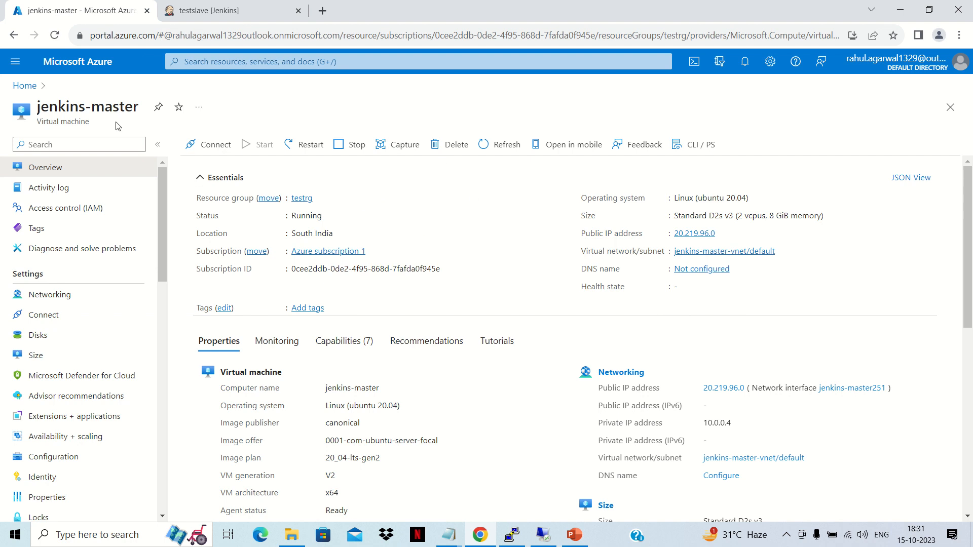
click(64, 303)
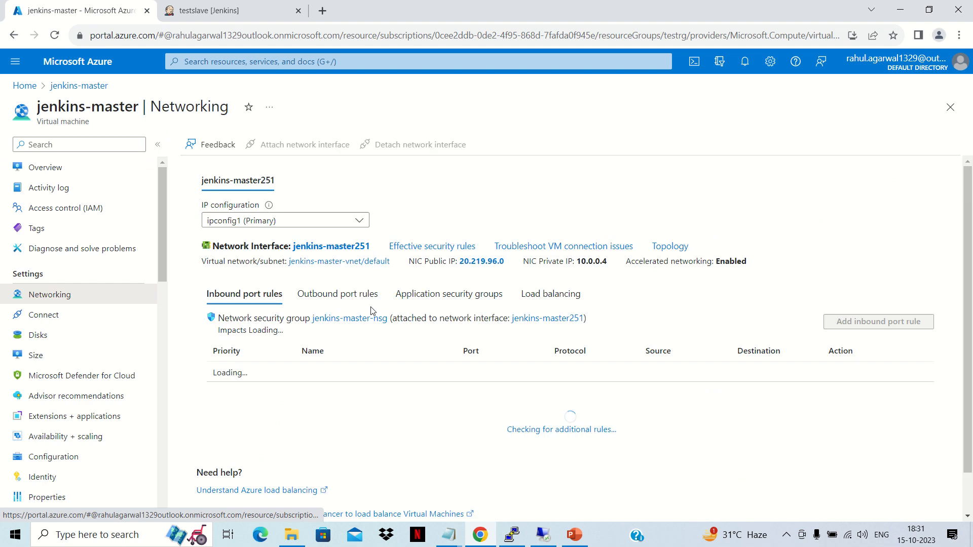
- Start a new inbound security rule for jenkins-master and set its destination port range to 32935
click(868, 321)
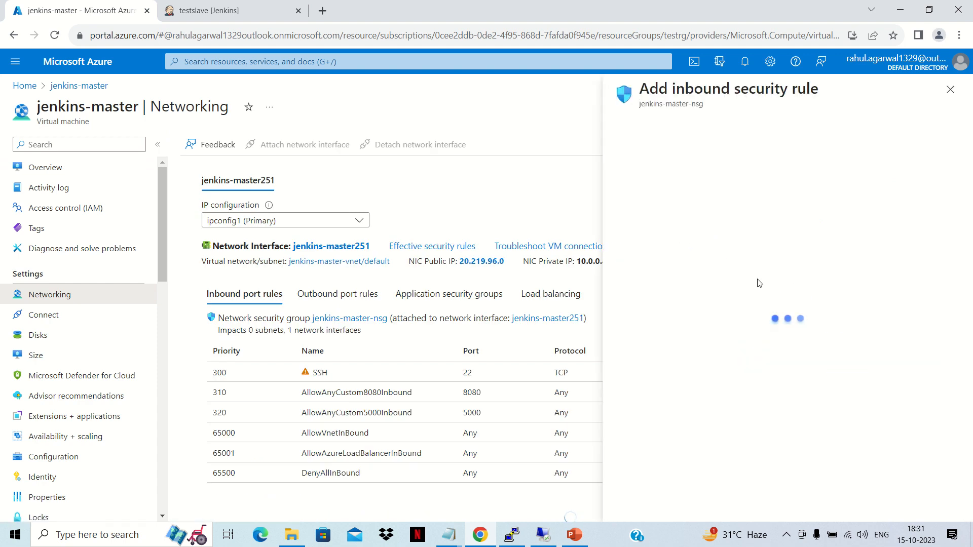
click(657, 304)
text(8080)
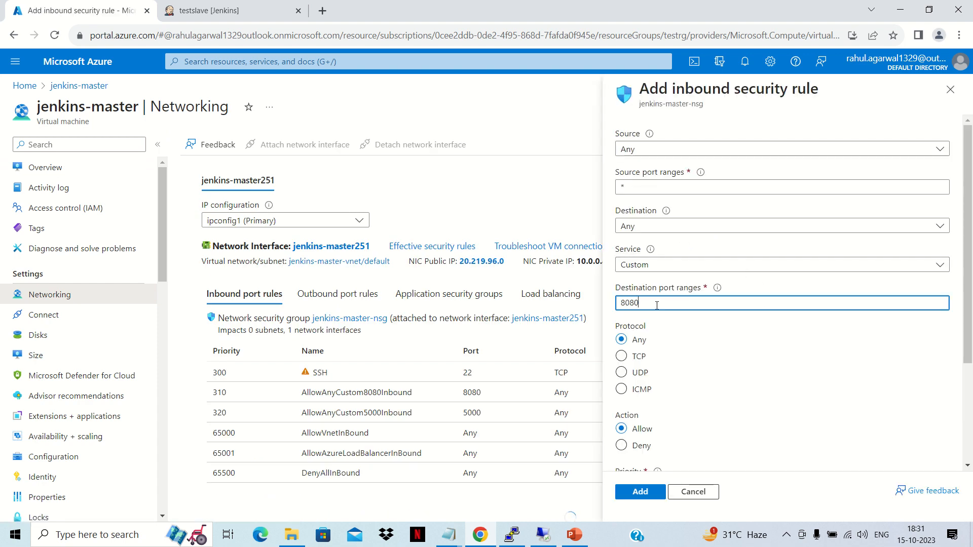
key(BackSpace)
key(BackSpace)
key(BackSpace)
key(BackSpace)
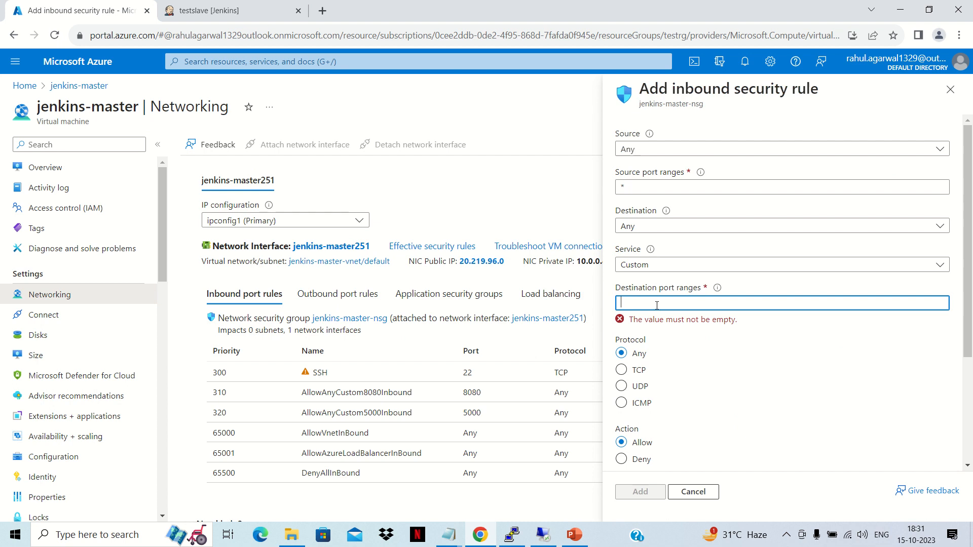
text(32935)
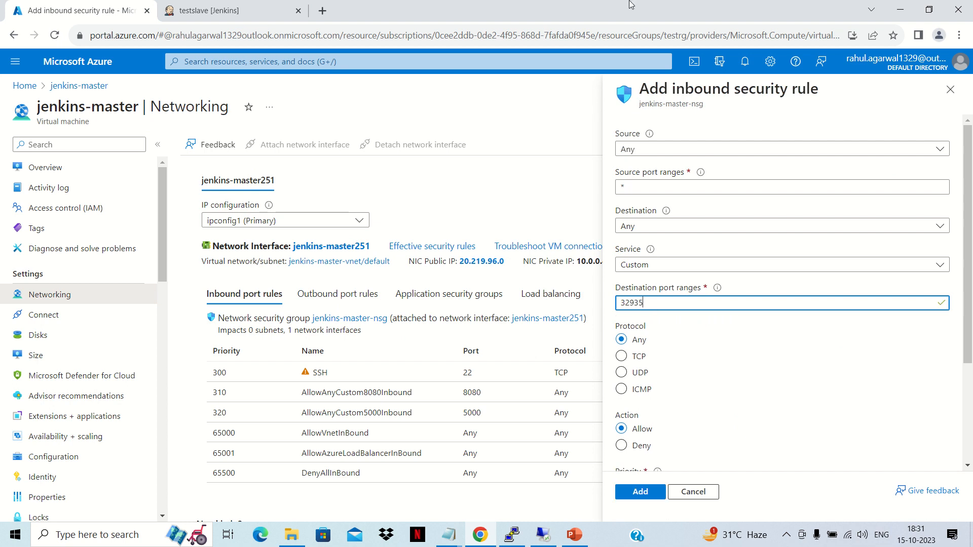
- Verify the port against the remote Command Prompt output, and add the inbound rule to jenkins-master's reloaded networking rules
click(555, 542)
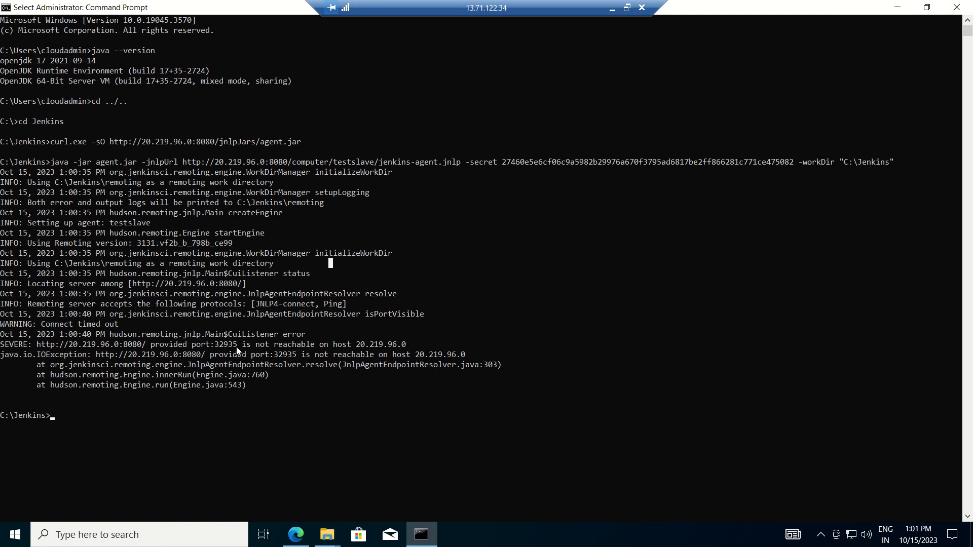
click(612, 8)
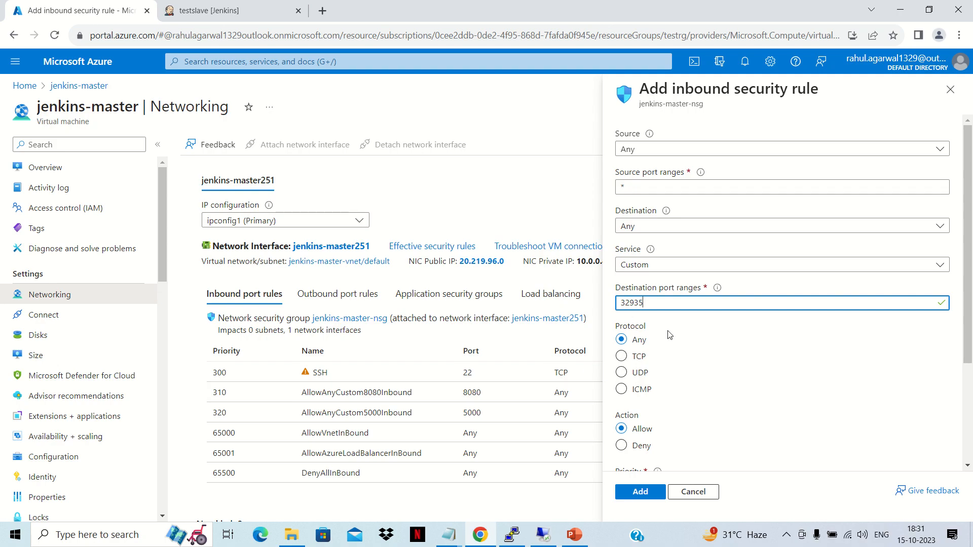
click(648, 492)
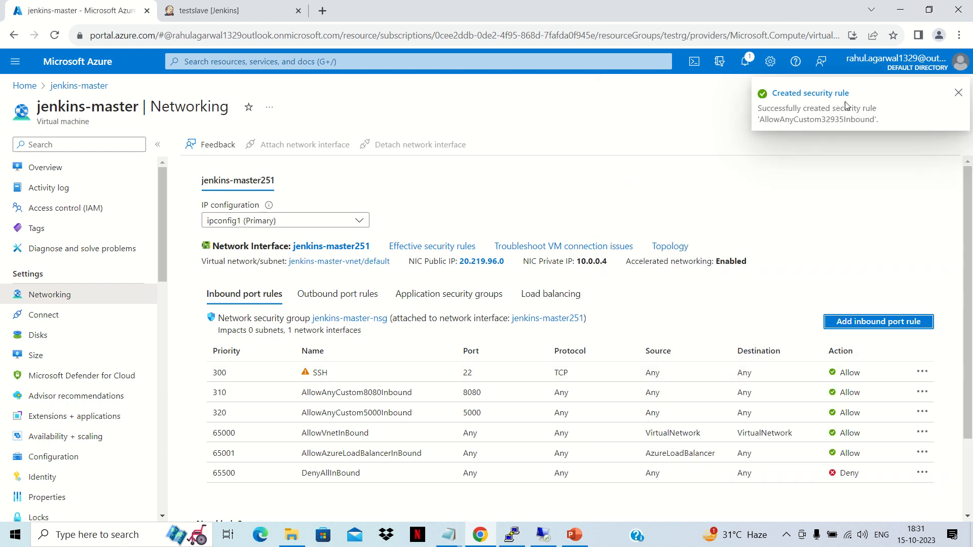
click(958, 93)
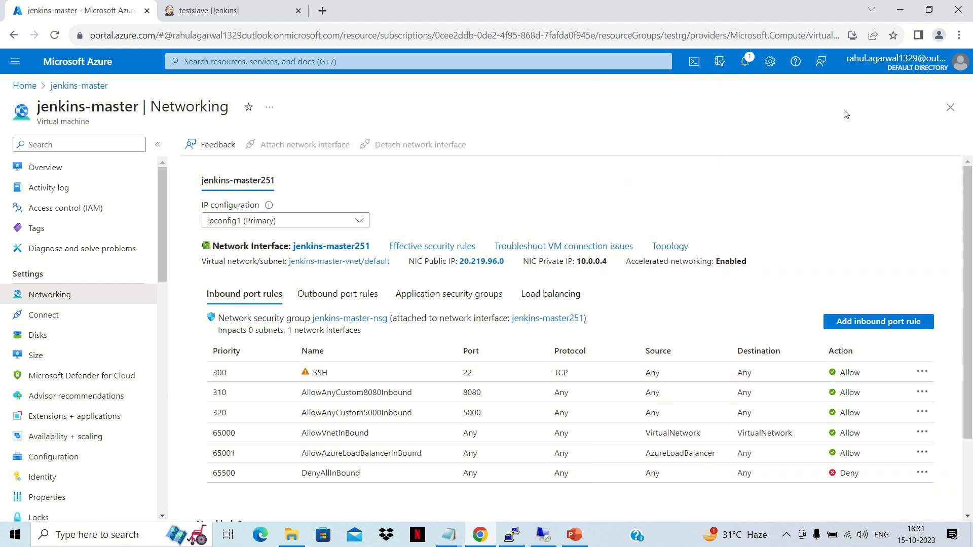
click(68, 173)
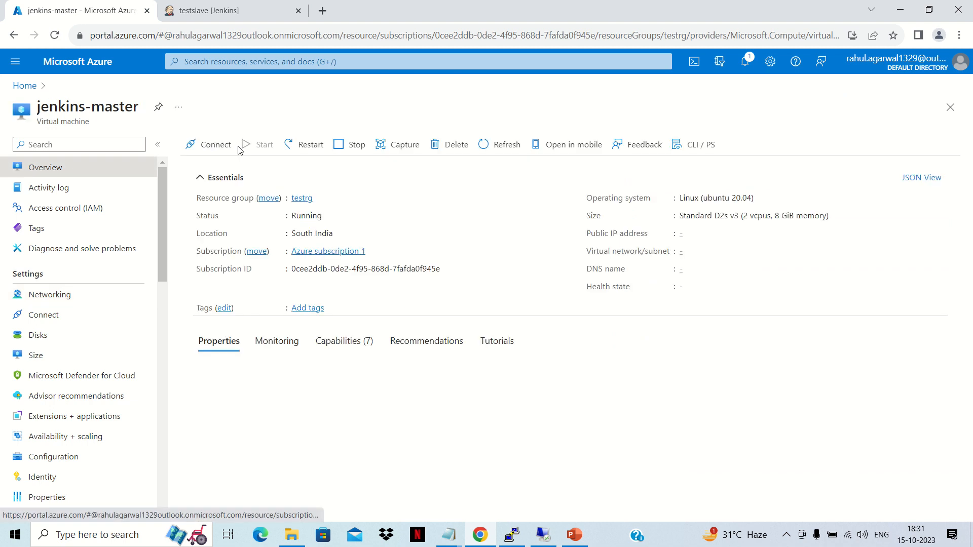
click(84, 300)
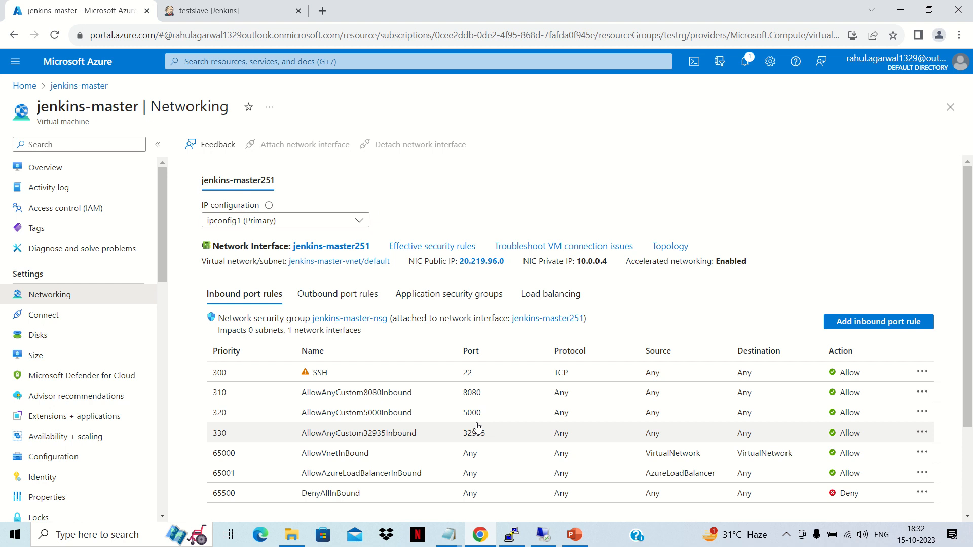
- Return to the remote Command Prompt and rerun the previous java -jar agent.jar command with the agent secret
click(544, 527)
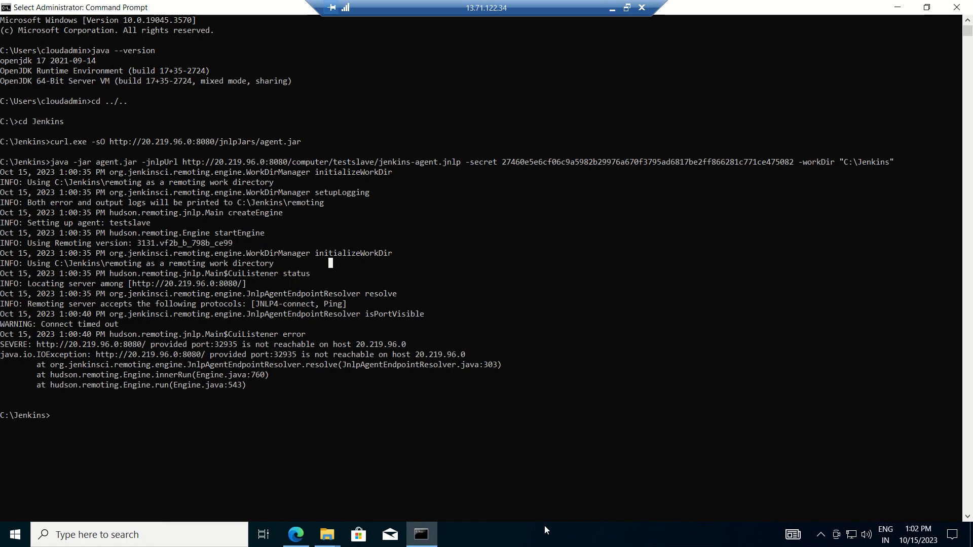
key(Up)
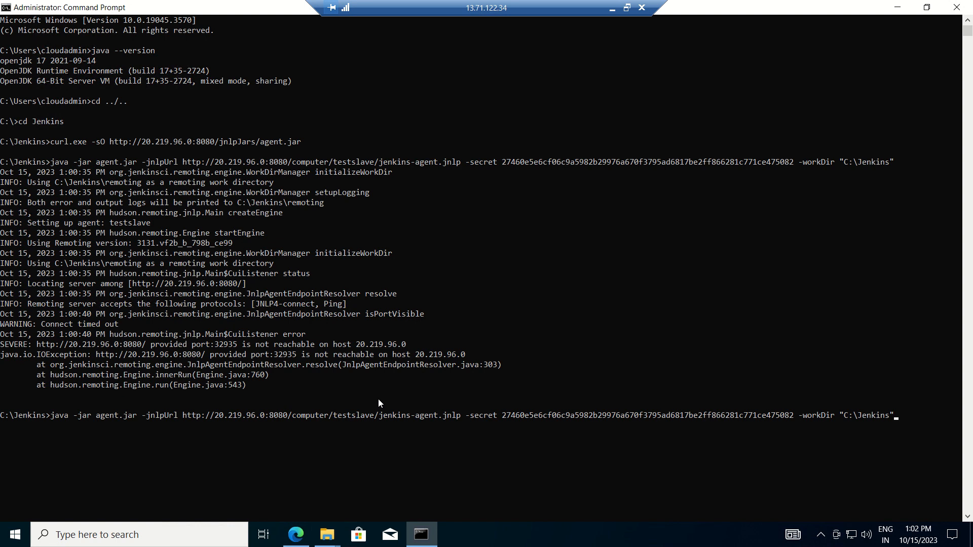
key(Return)
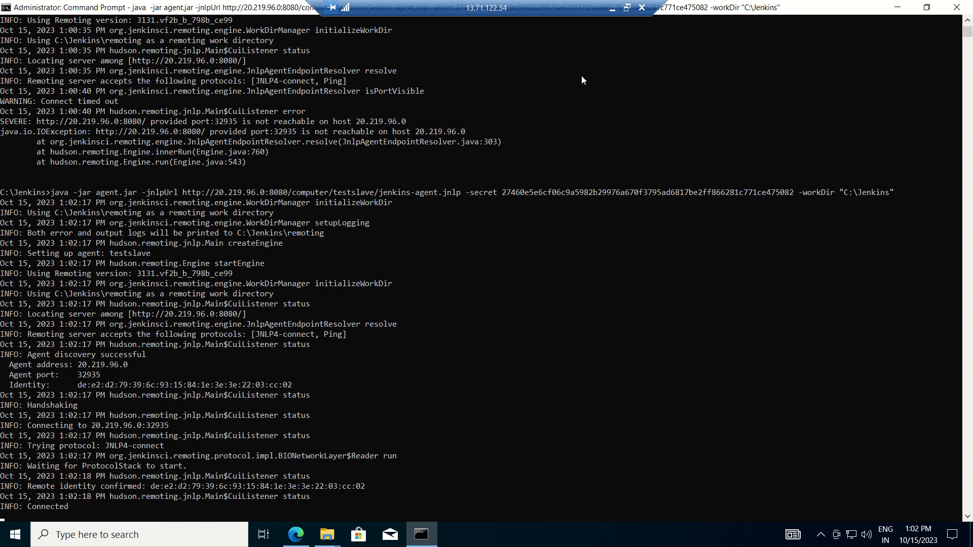
click(612, 8)
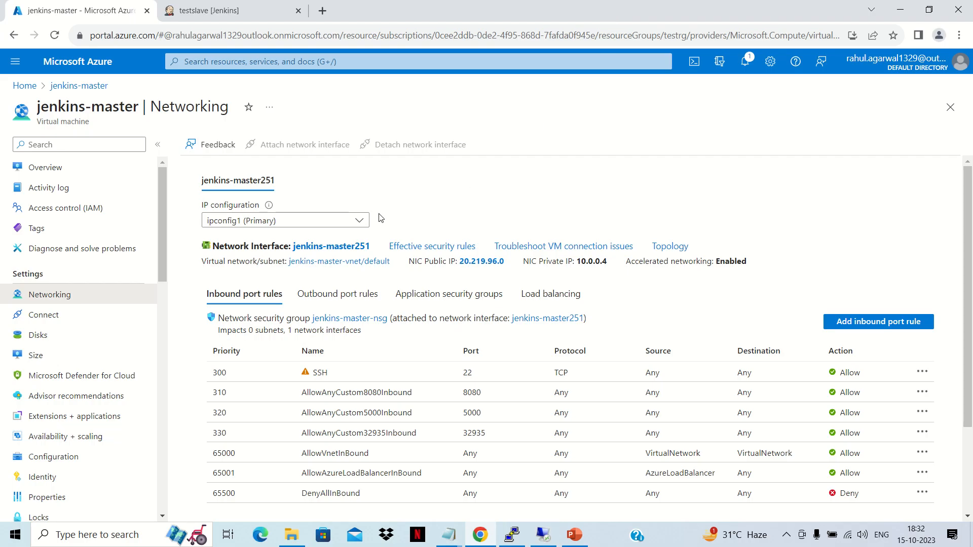
click(543, 534)
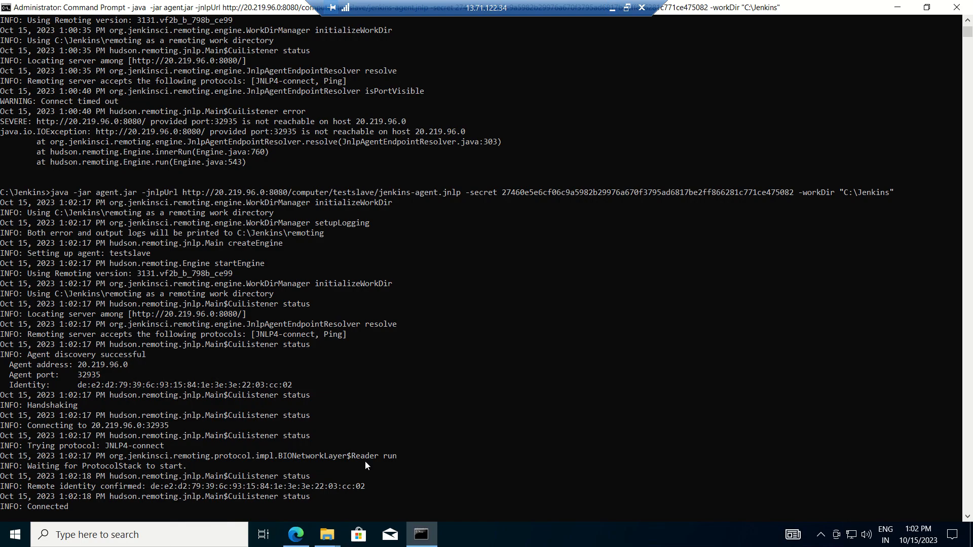
click(163, 532)
text(no)
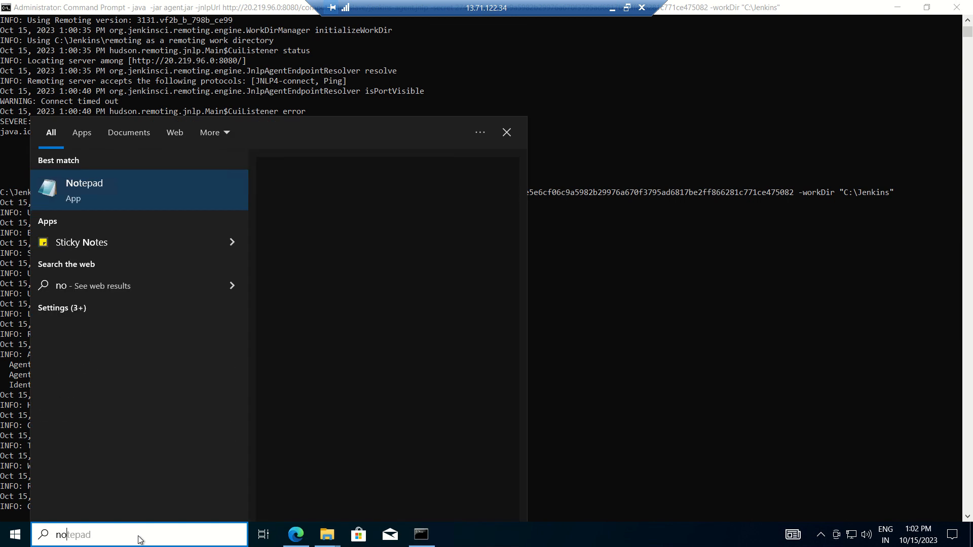
text(te)
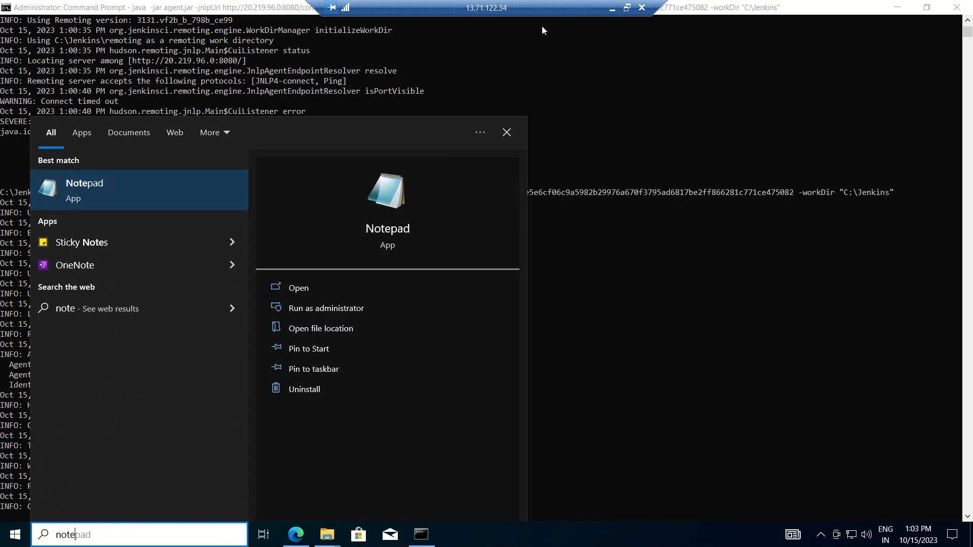
- Switch to the Jenkins page and examine the connection status of the testslave agent from the nodes list
click(612, 9)
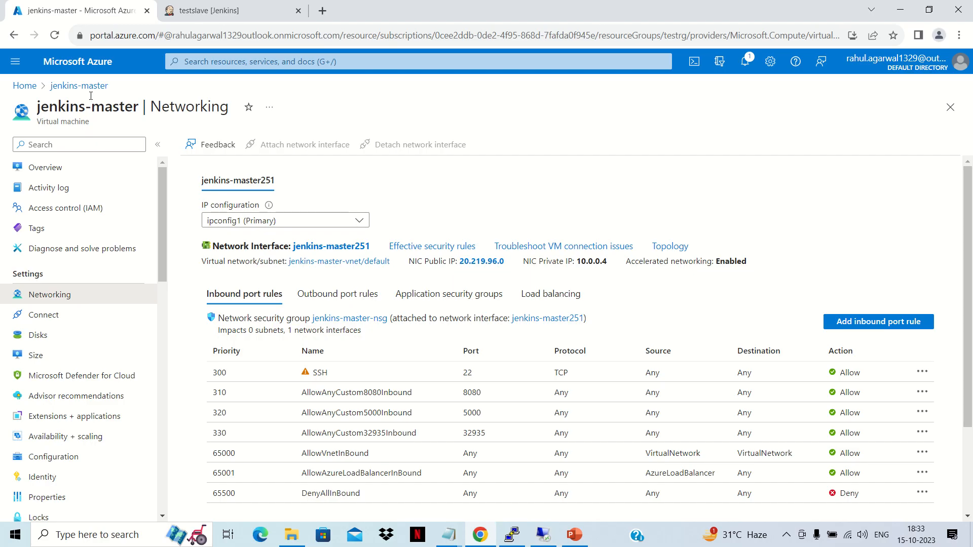
click(210, 13)
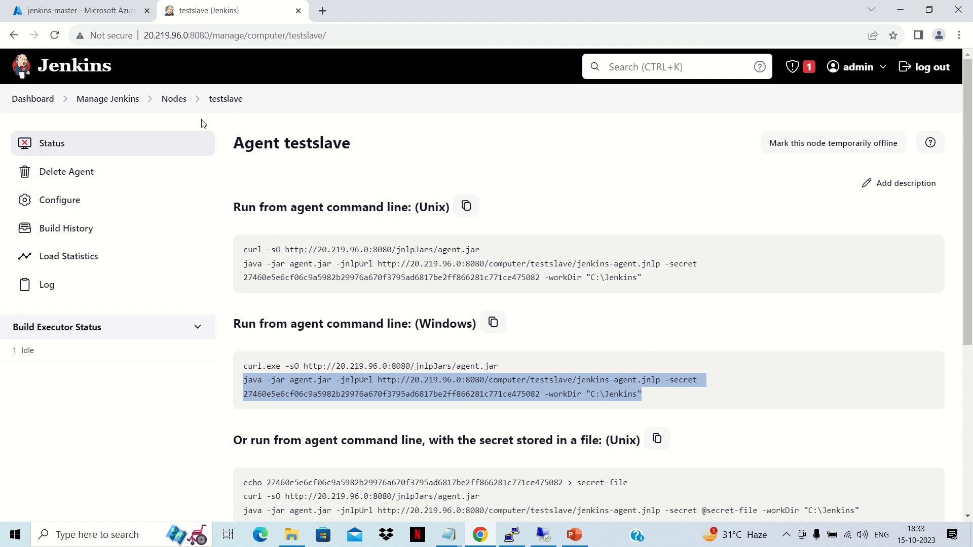
click(175, 100)
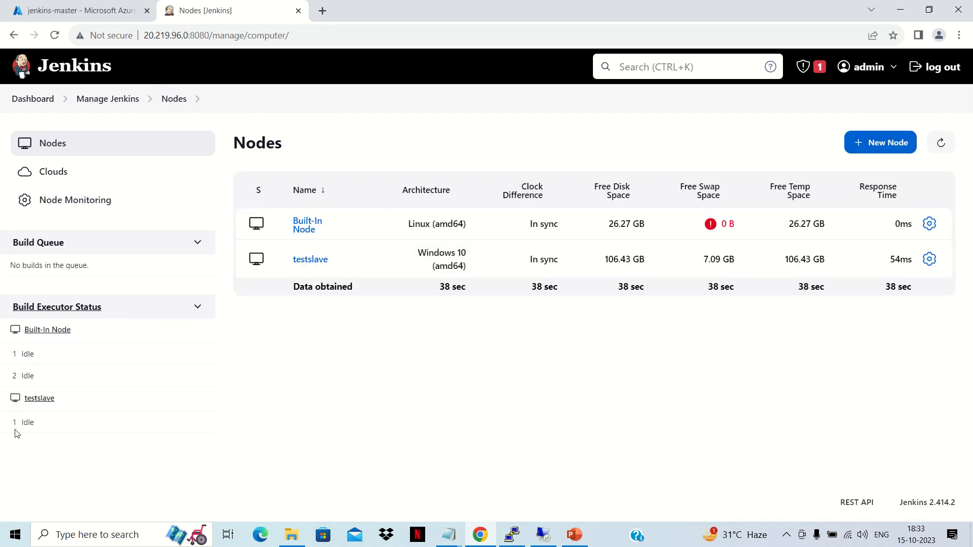
click(306, 261)
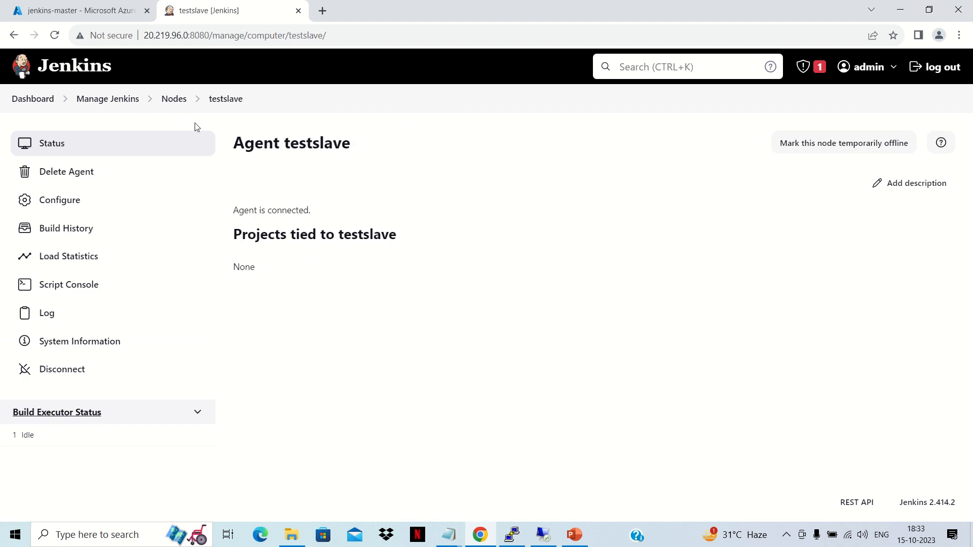
- Create a new Freestyle project named test from the Jenkins dashboard
click(43, 108)
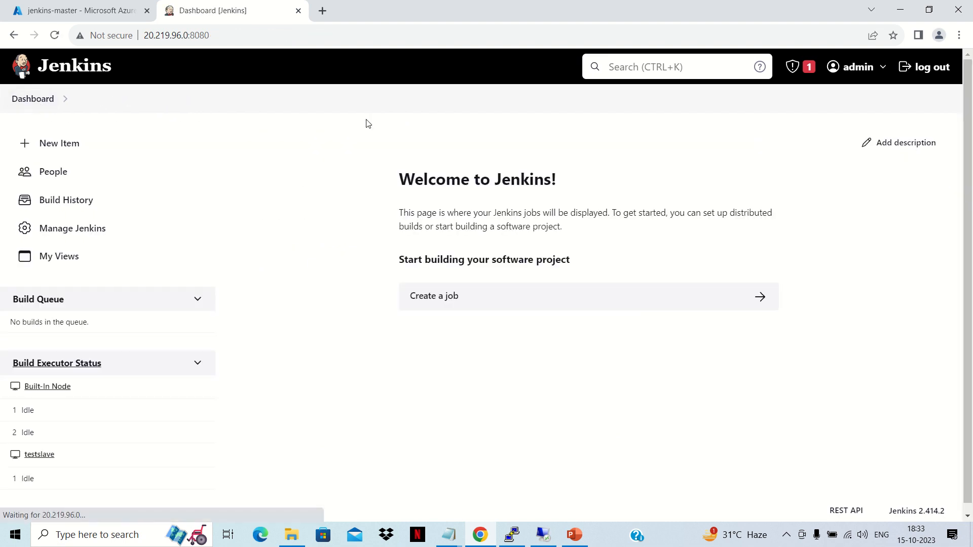
click(71, 147)
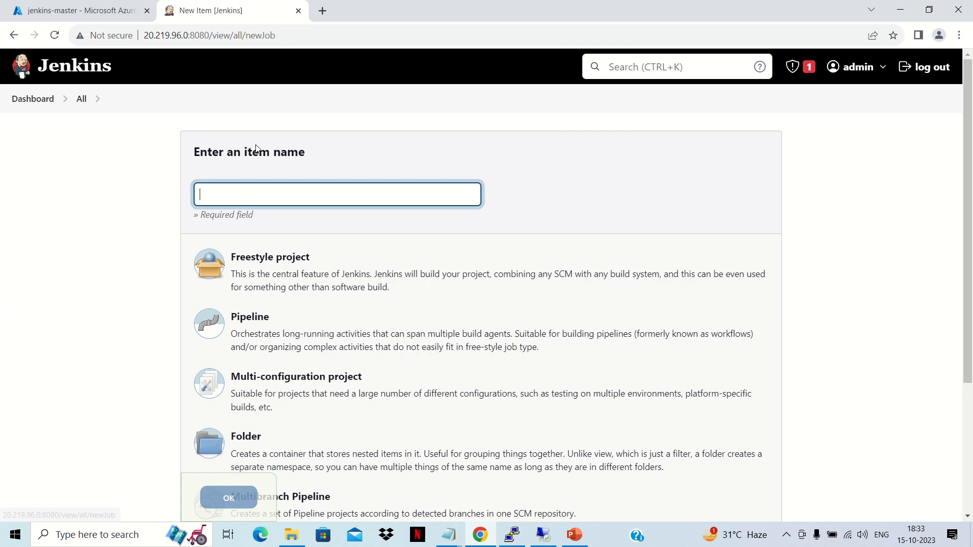
text(test)
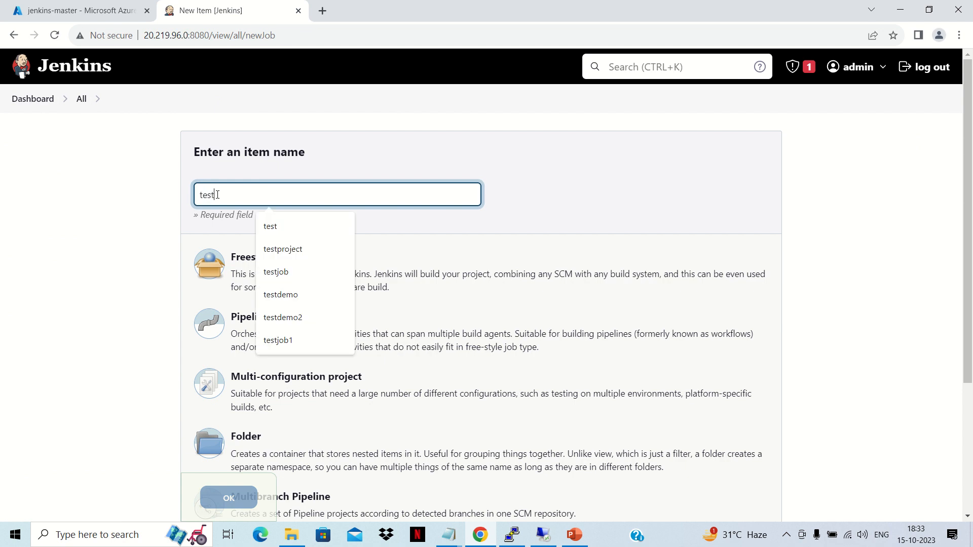
click(272, 227)
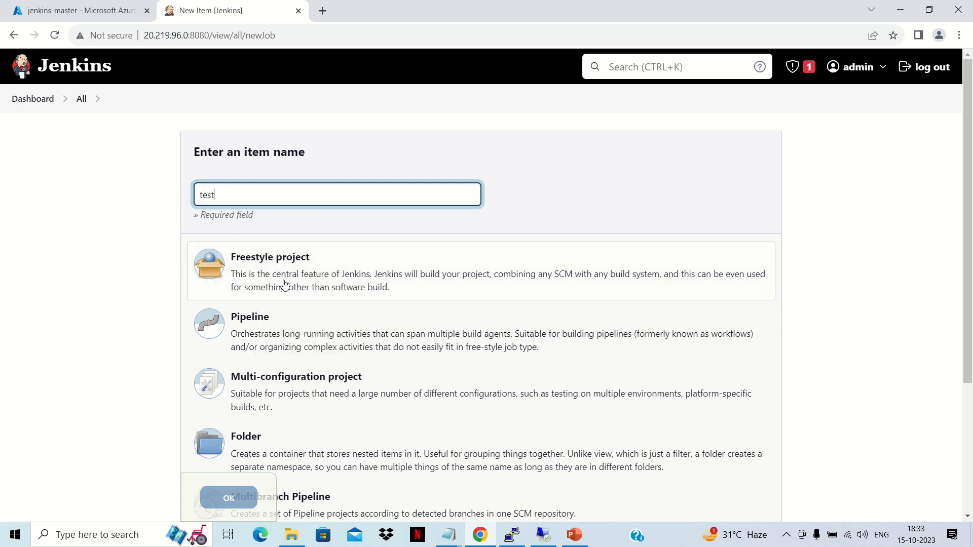
click(356, 271)
click(229, 497)
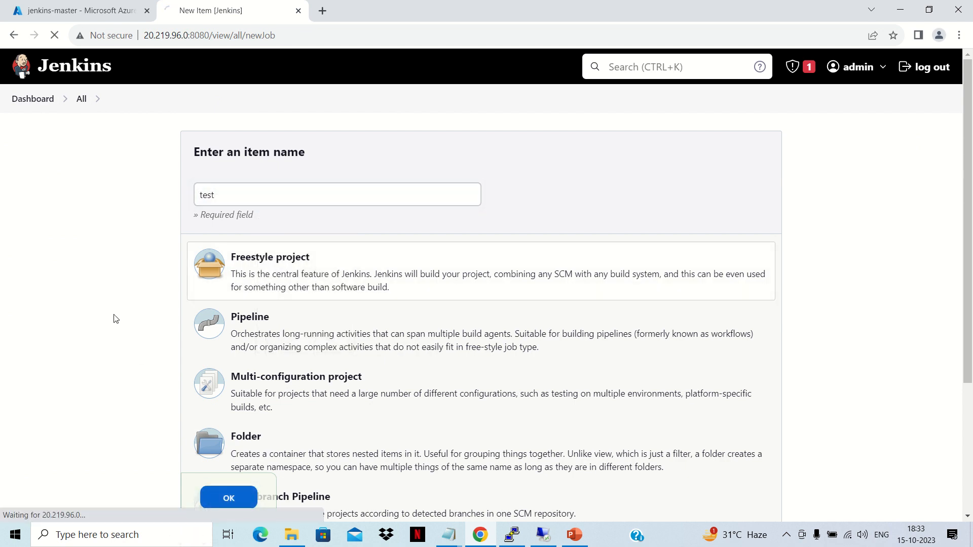
- Restrict where the test project can be run, using testslave as the label expression
scroll(420, 299, down, 1)
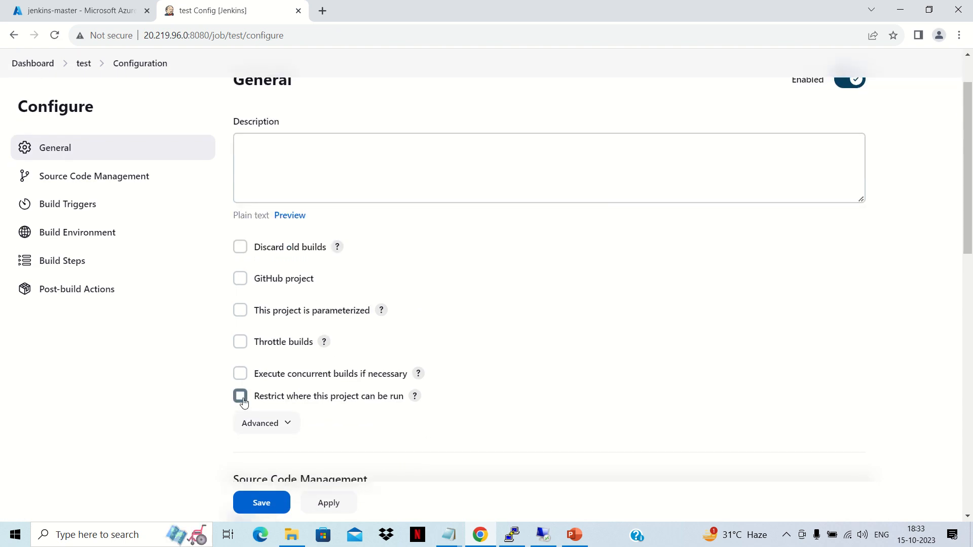
click(240, 396)
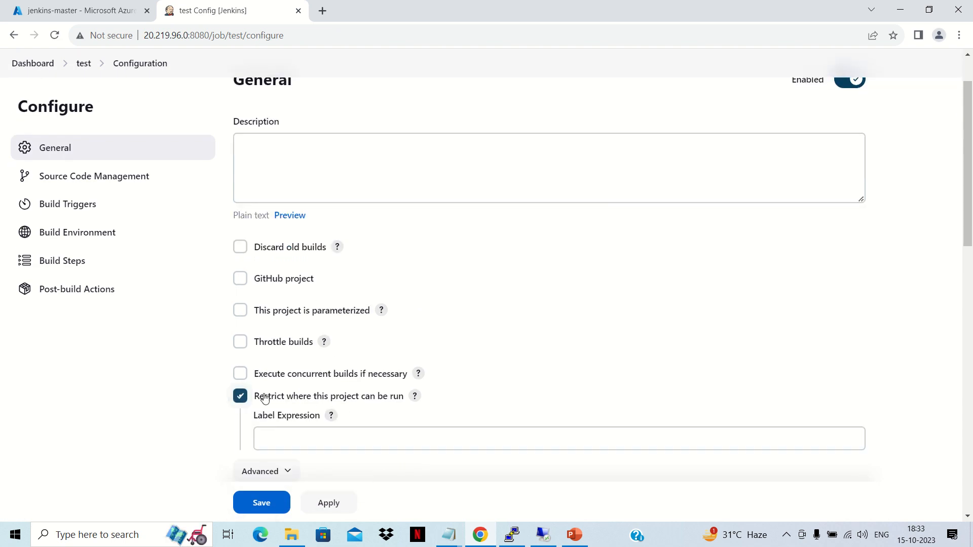
click(330, 434)
text(test)
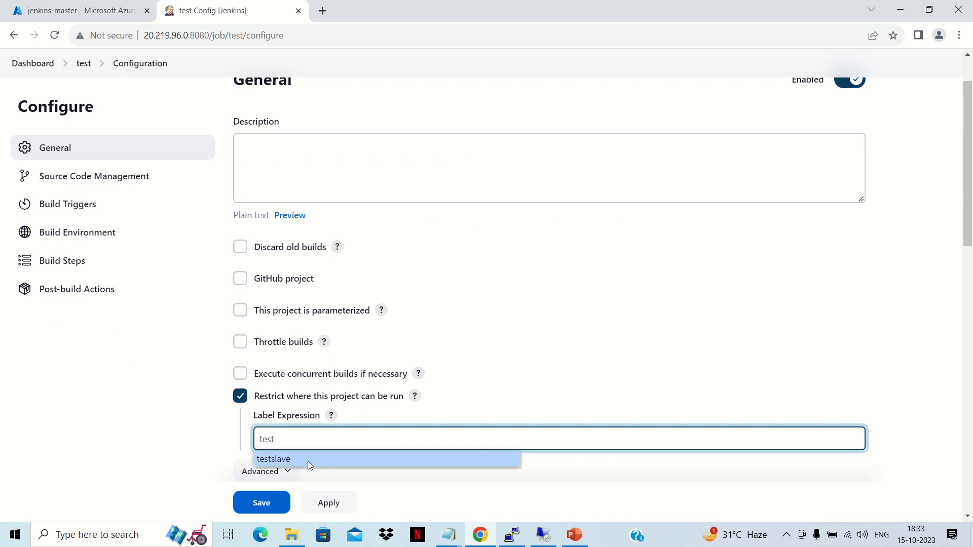
click(308, 462)
scroll(409, 417, down, 1)
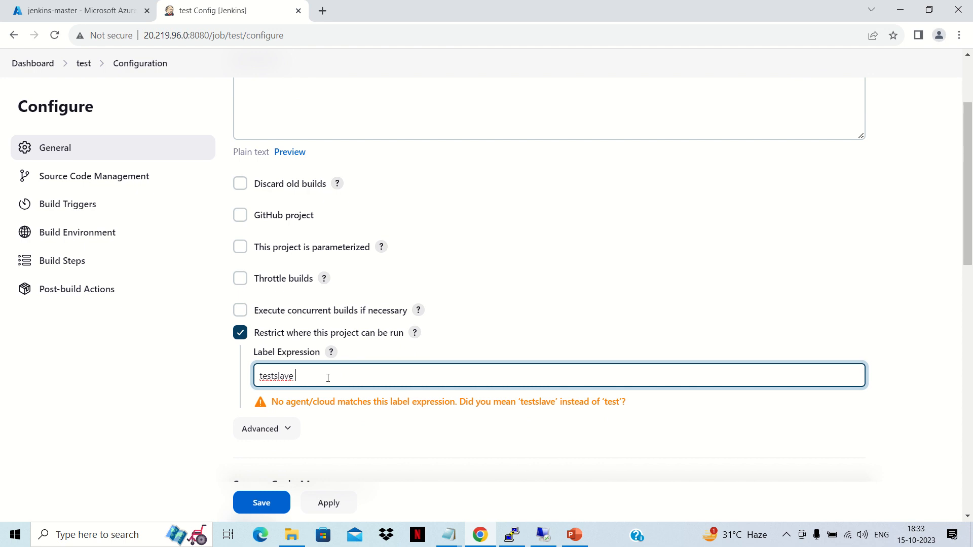
key(BackSpace)
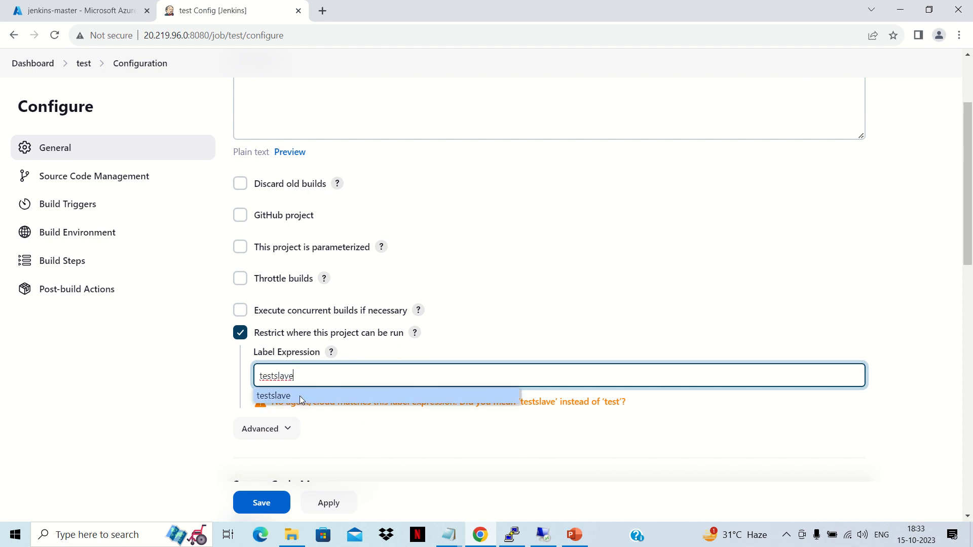
click(299, 396)
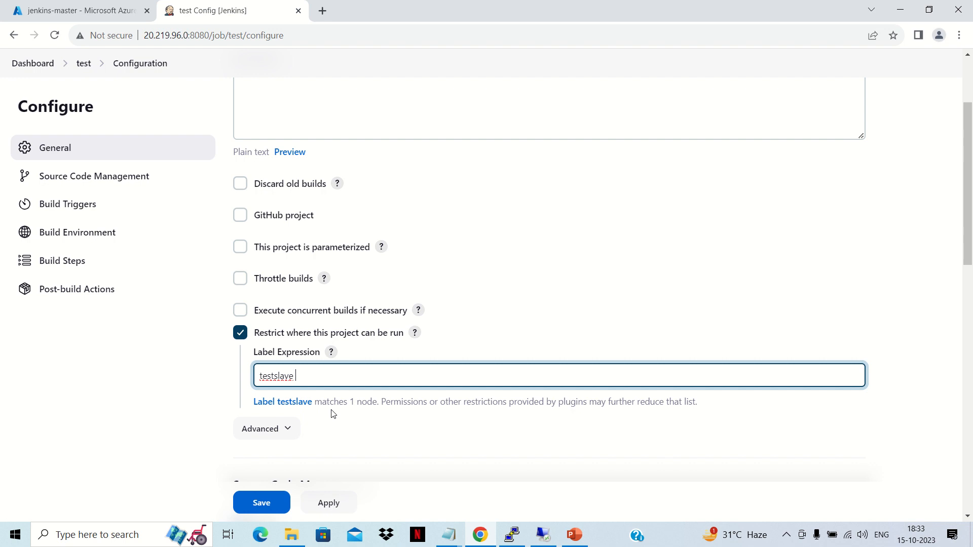
- Review the test project's source code and trigger settings below the label restriction, and save the configuration
scroll(332, 414, down, 3)
scroll(336, 408, down, 3)
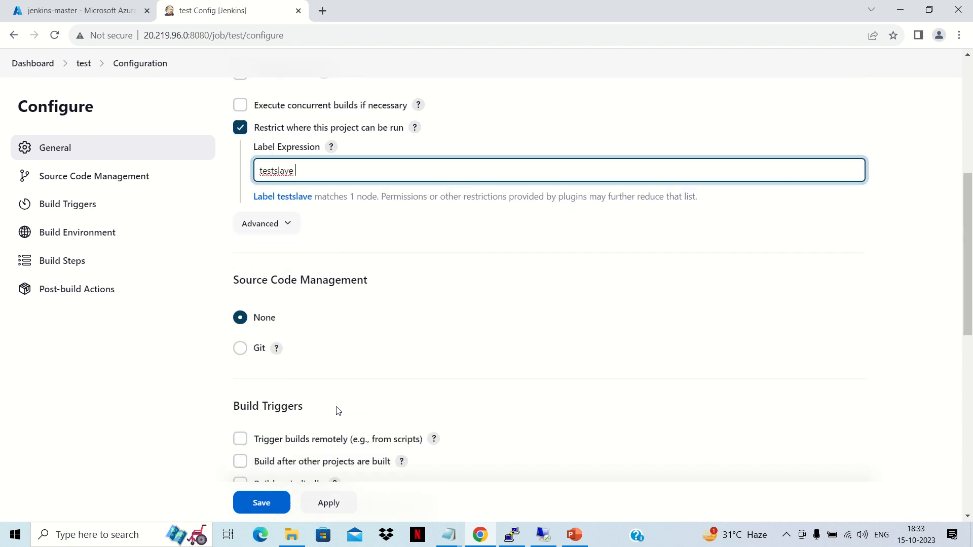
scroll(336, 408, up, 3)
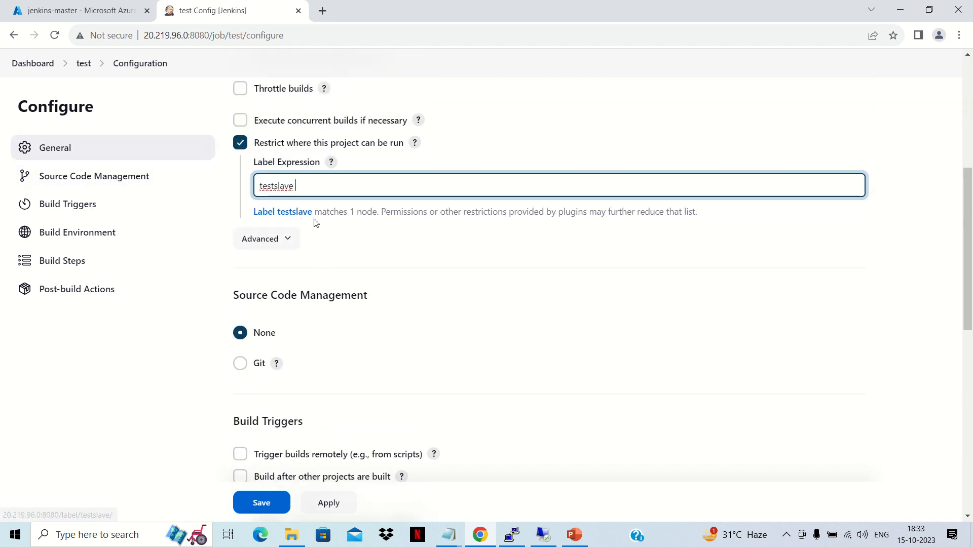
click(279, 508)
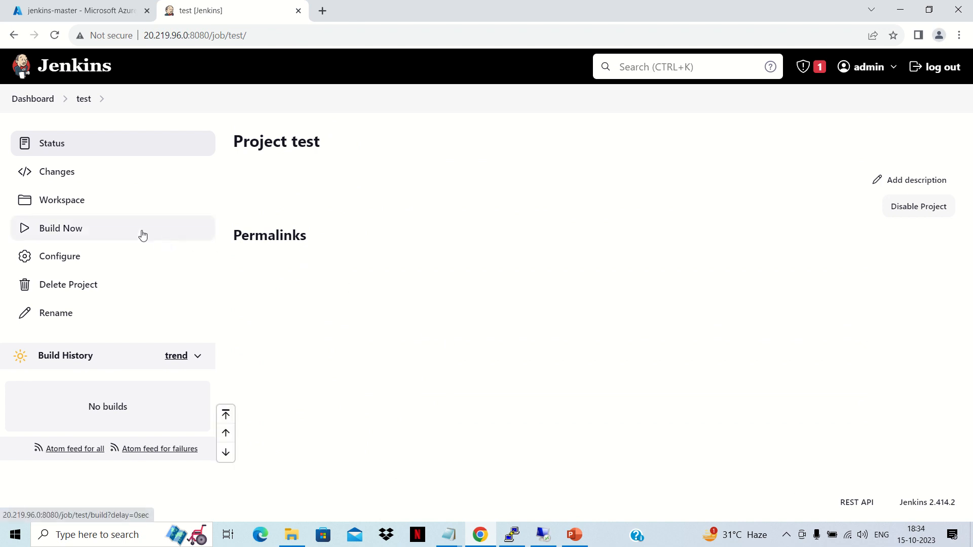
- Add and save an Execute Windows batch command build step in the test project that downloads npp.8.5.6.Installer.x64.exe from GitHub via PowerShell and runs it with /S
click(76, 261)
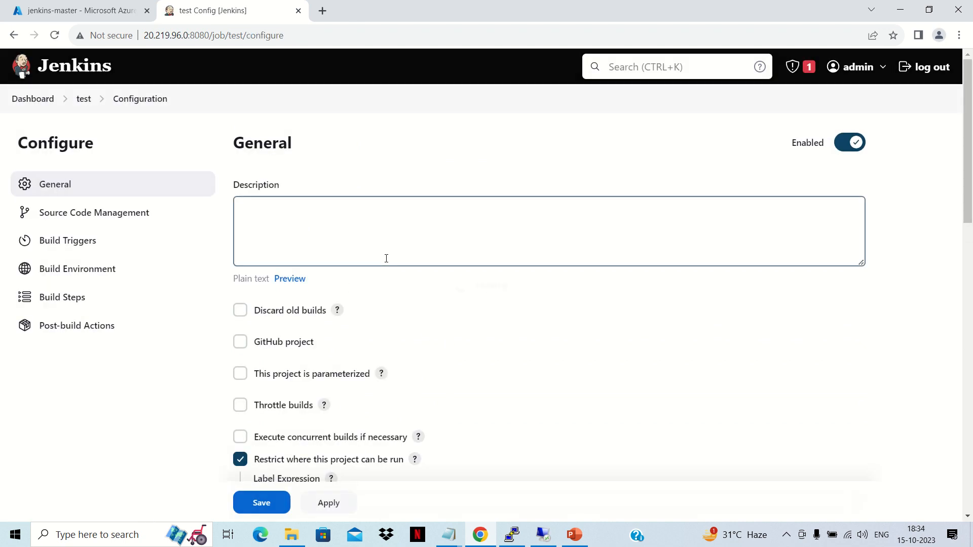
scroll(392, 259, down, 8)
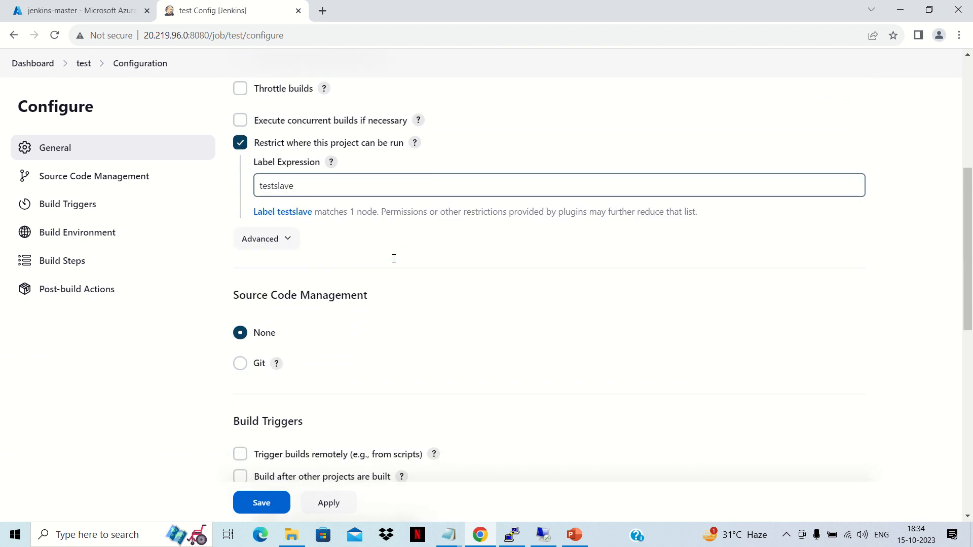
scroll(393, 263, down, 8)
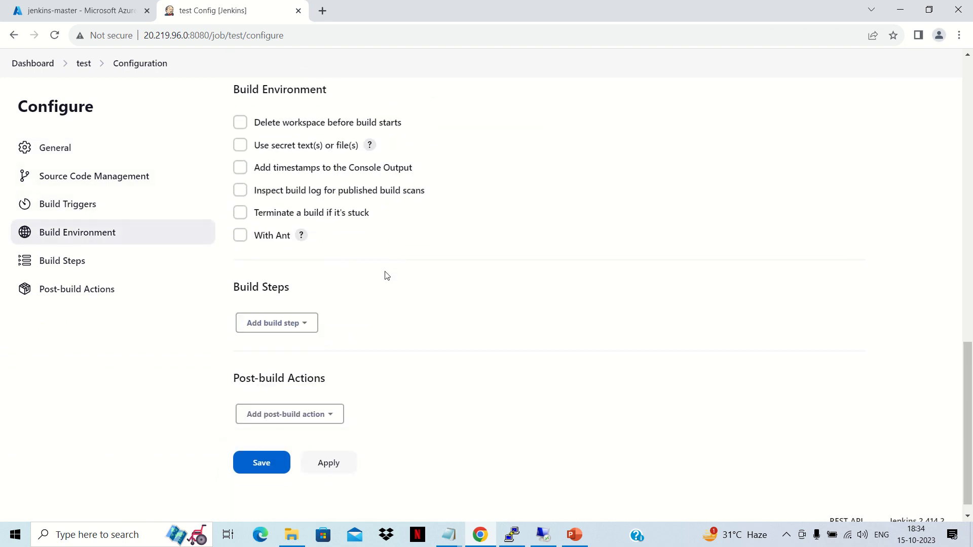
click(310, 322)
click(325, 370)
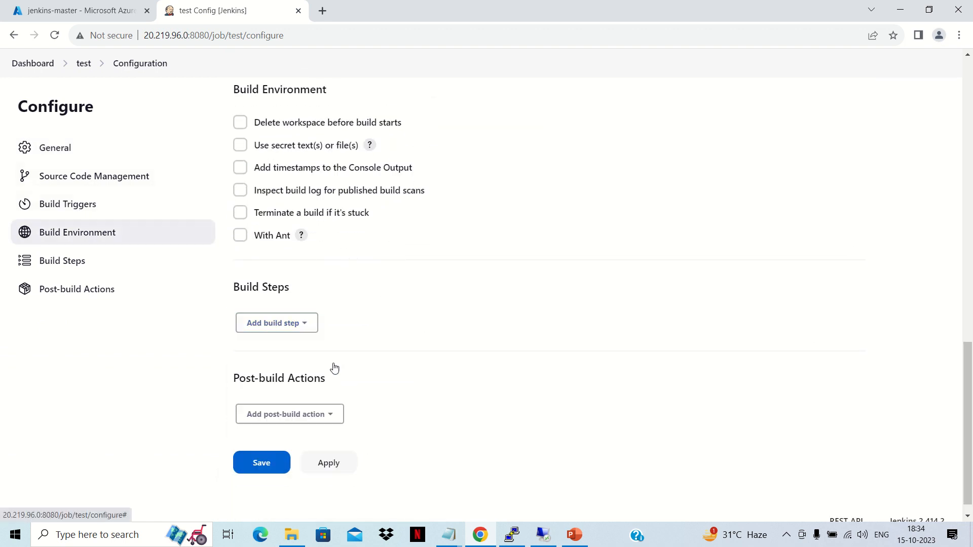
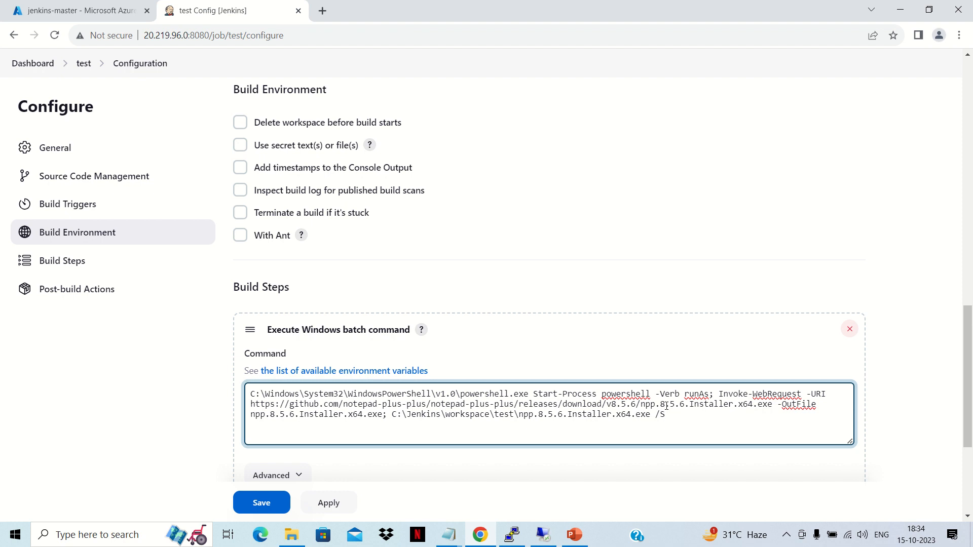
click(261, 503)
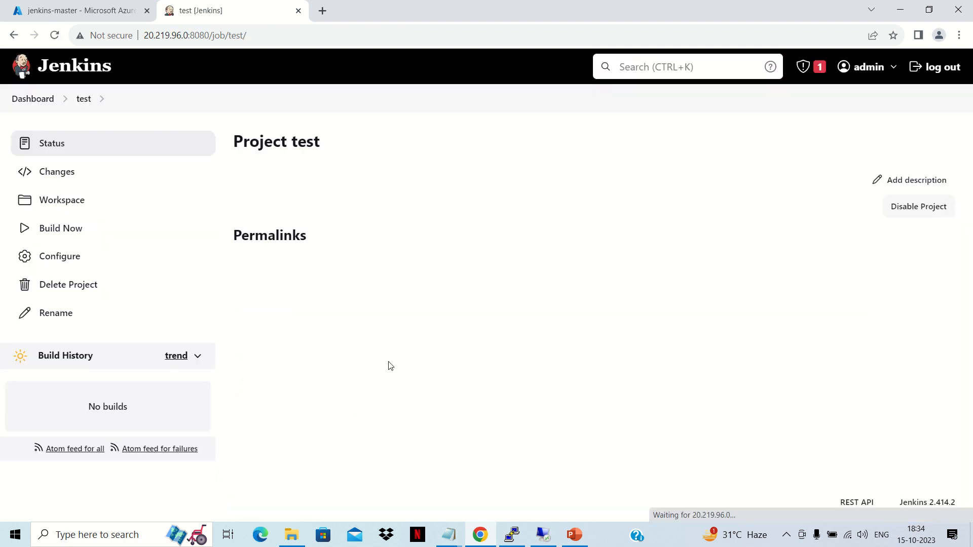
- Run a build of the test project and open the console output of build #1
click(78, 228)
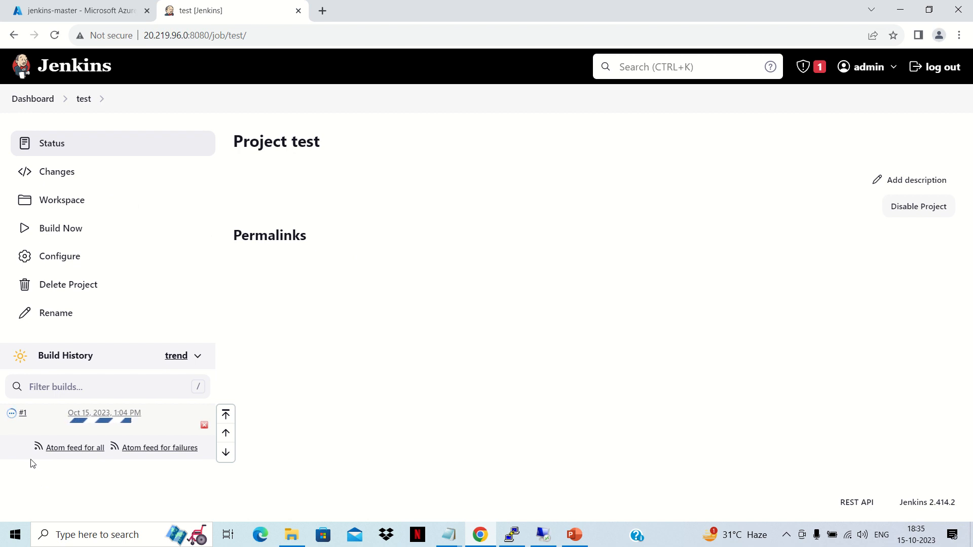
click(21, 414)
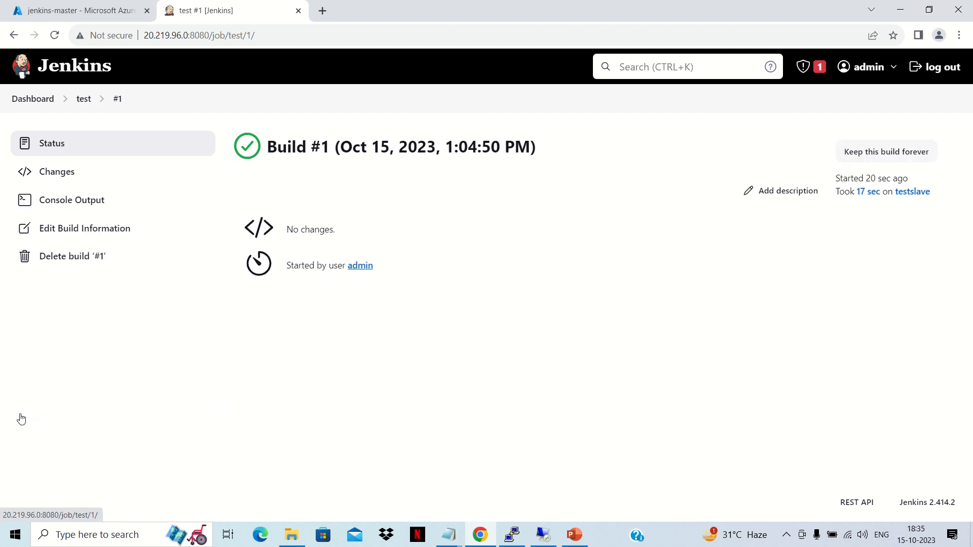
click(96, 208)
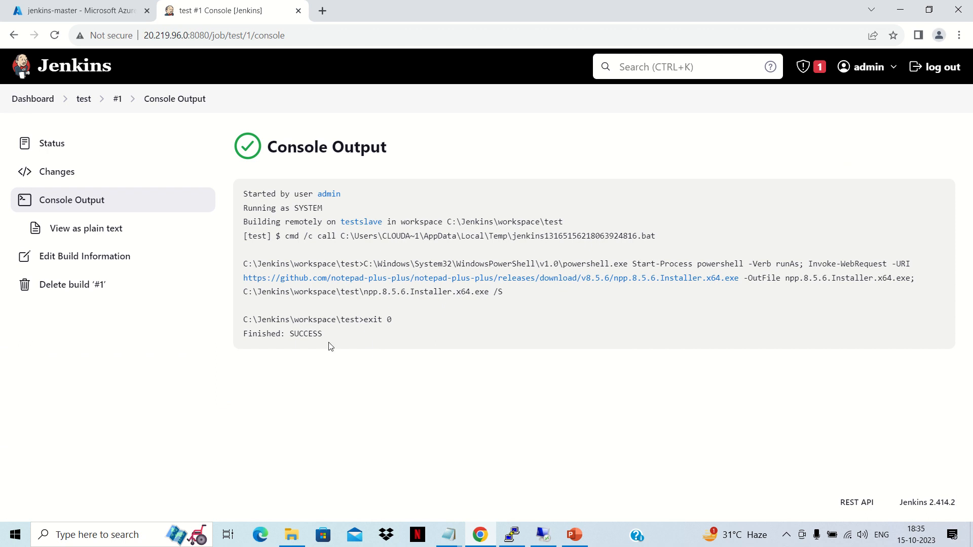
- Switch to the remote Windows machine, search for note and launch Notepad++ to check the installation, closing it before returning to Jenkins
click(543, 534)
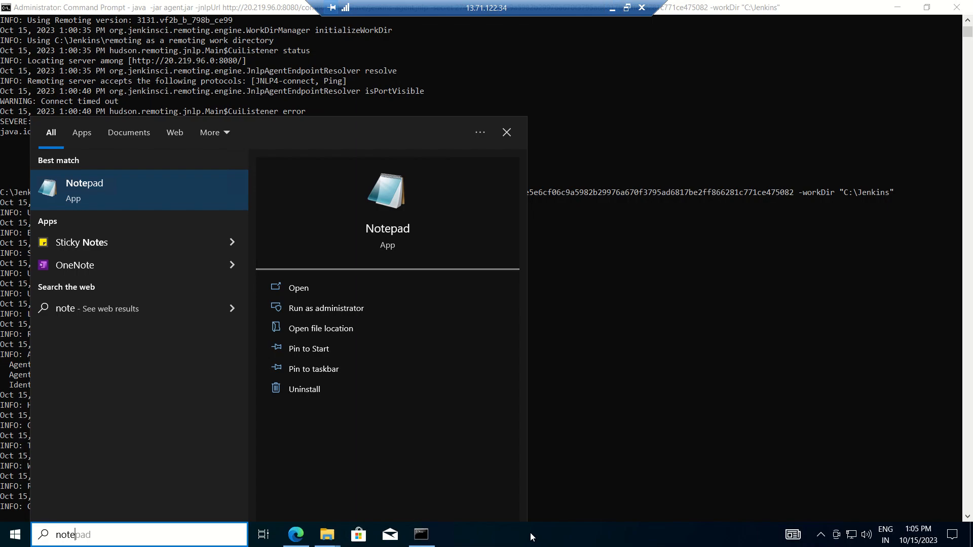
click(615, 526)
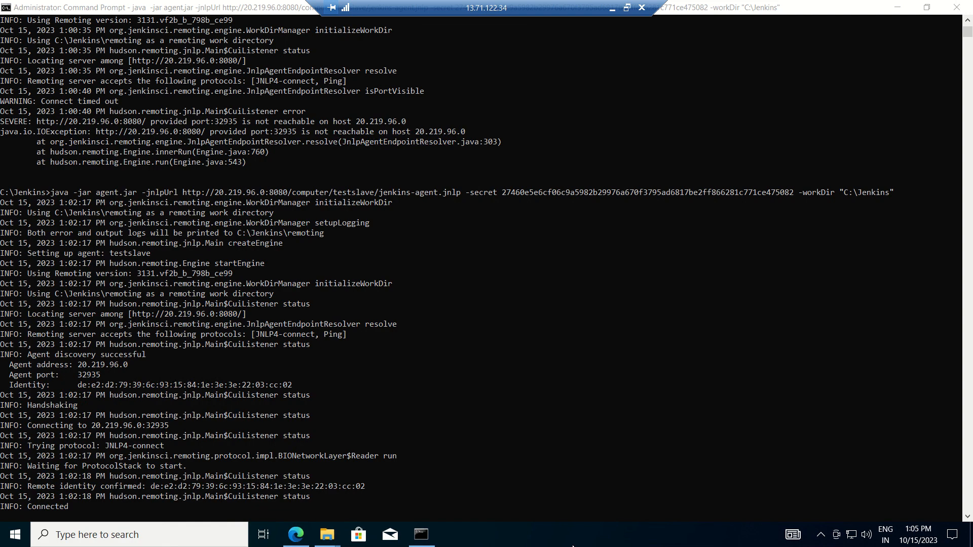
click(77, 542)
text(note)
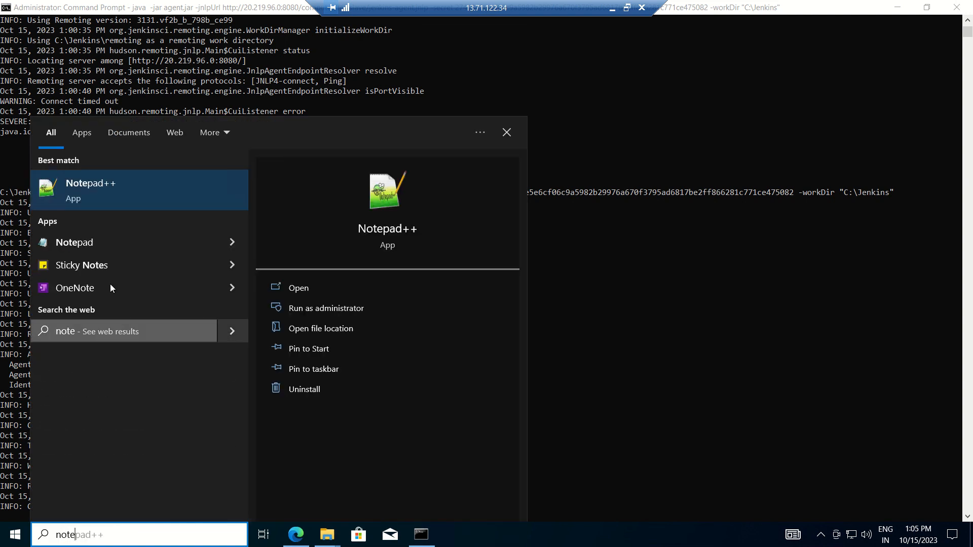
click(202, 181)
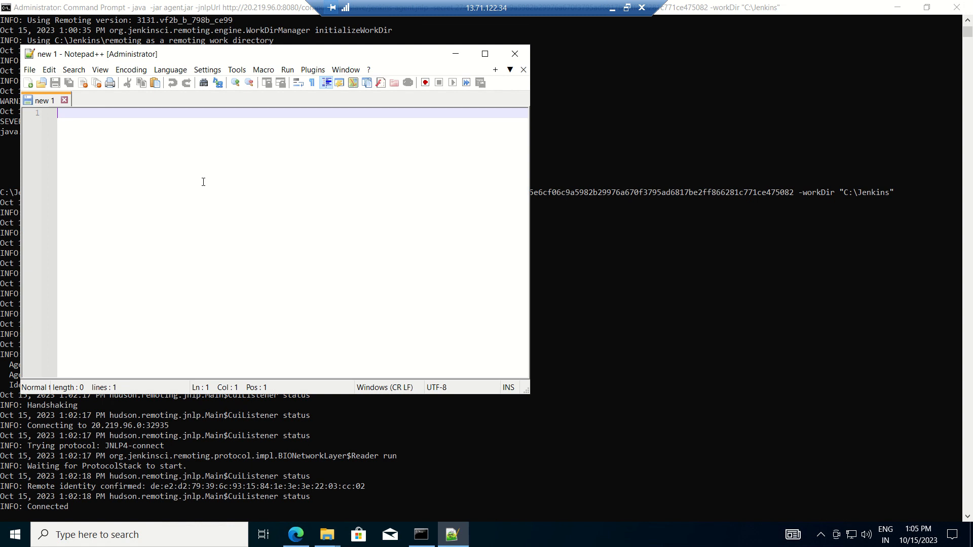
click(514, 54)
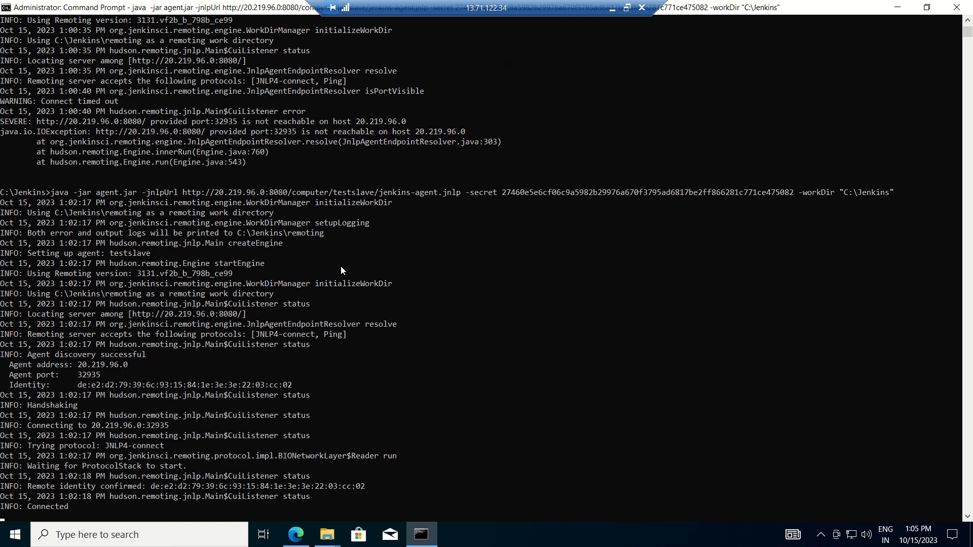
click(612, 9)
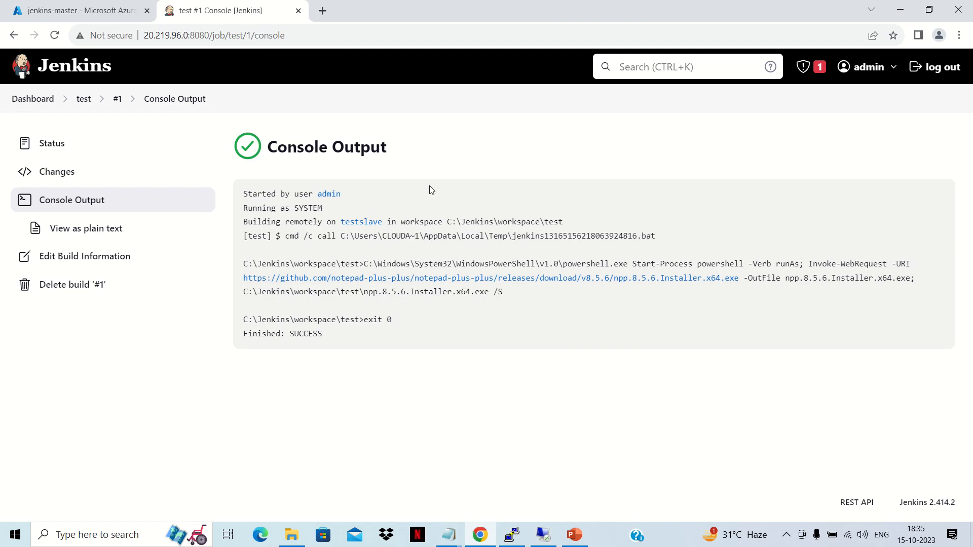